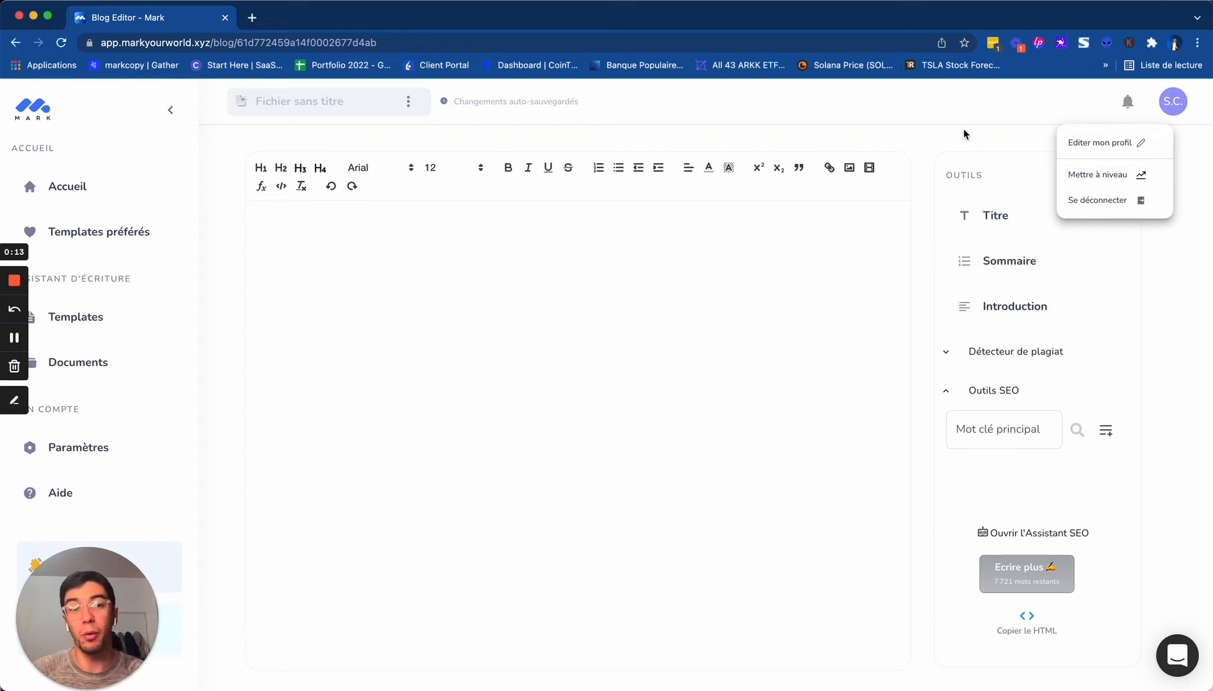
# Generate blog article title suggestions for the subject "Le bien-être en entreprise"
pyautogui.click(954, 151)
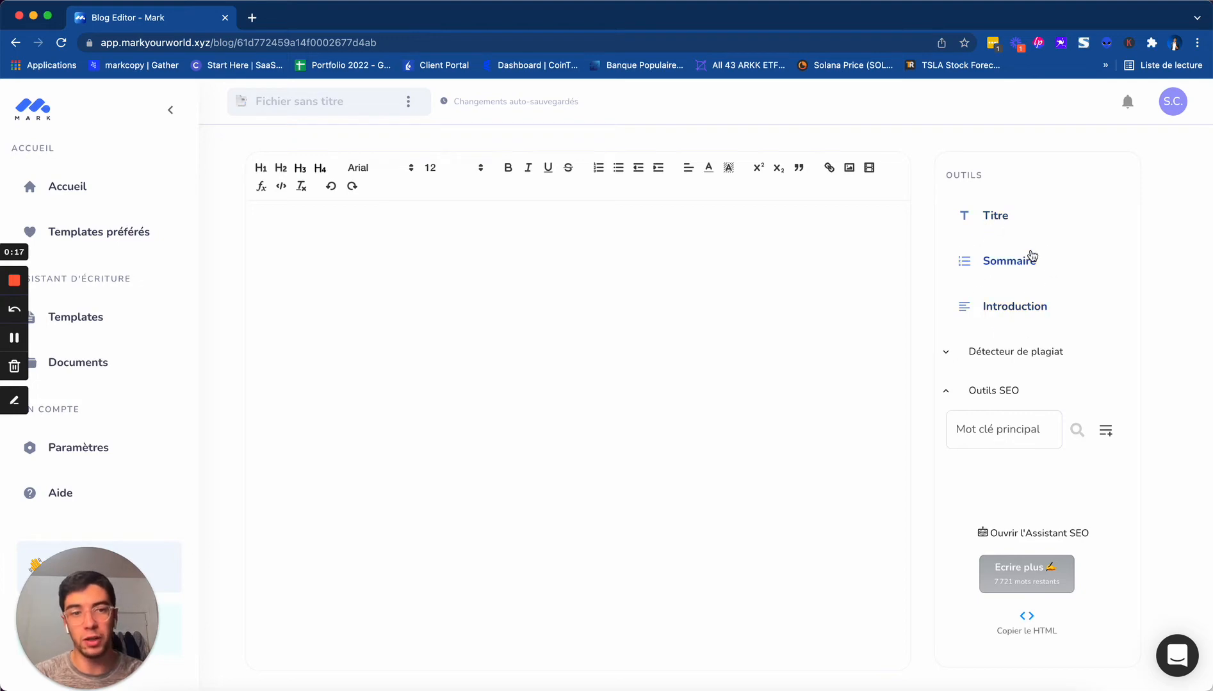
pyautogui.click(997, 221)
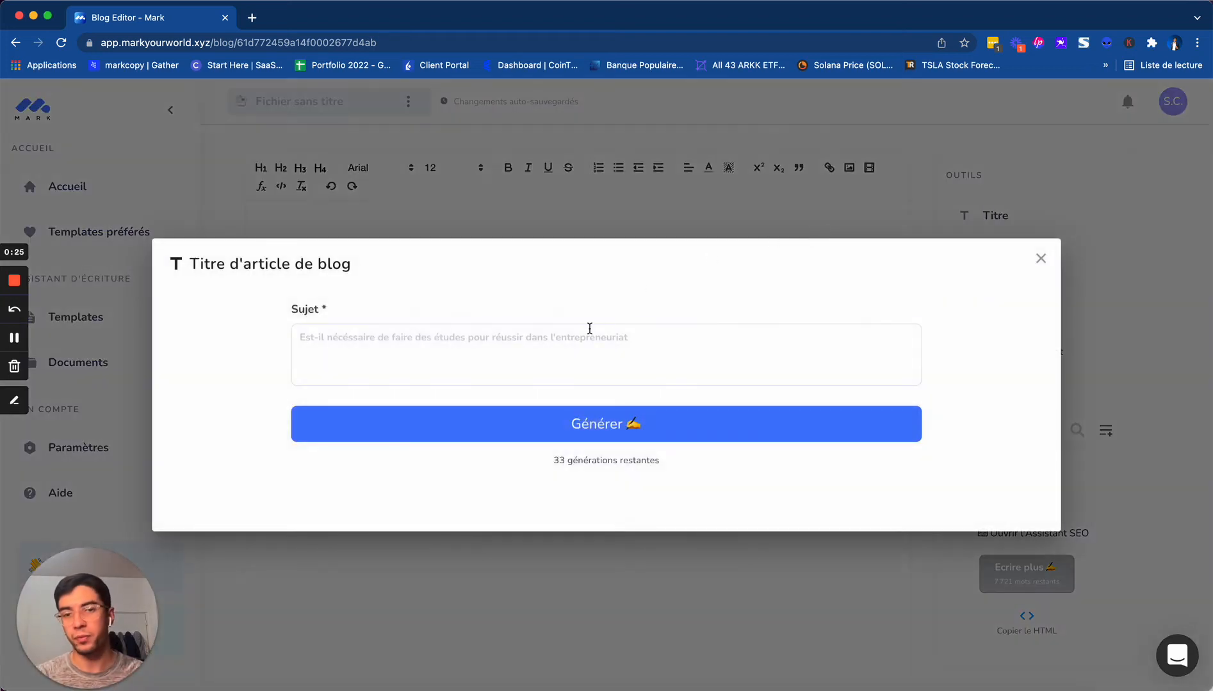
pyautogui.click(545, 343)
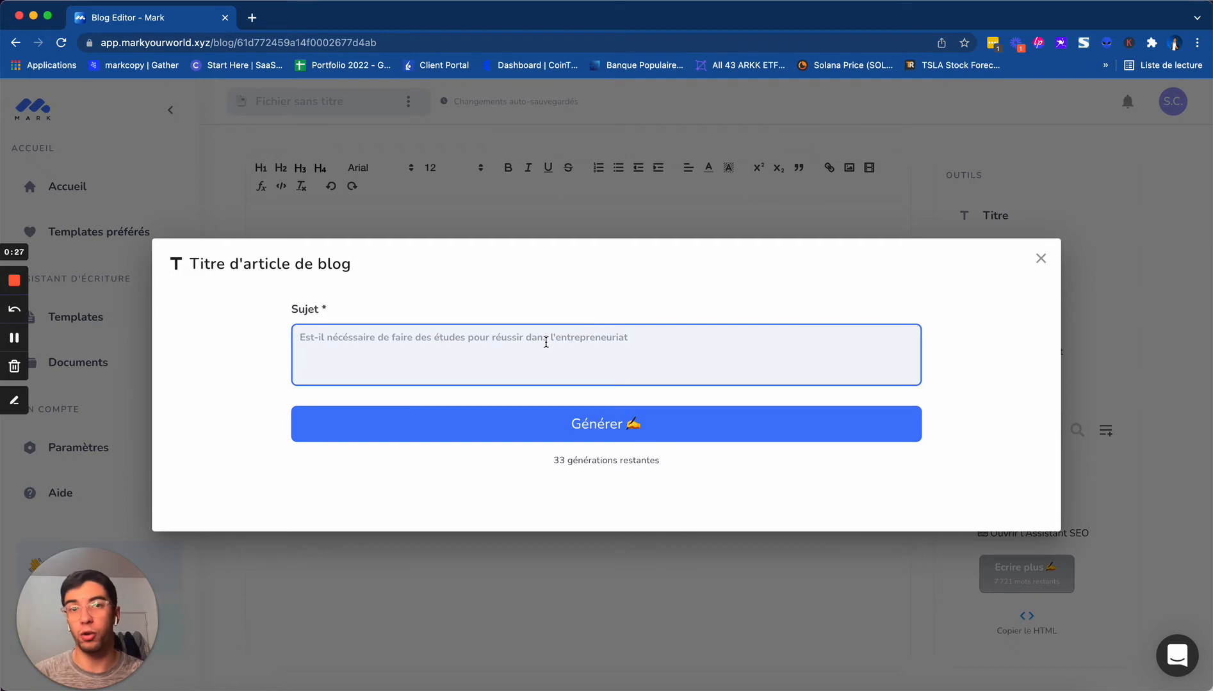
pyautogui.write('Le bien')
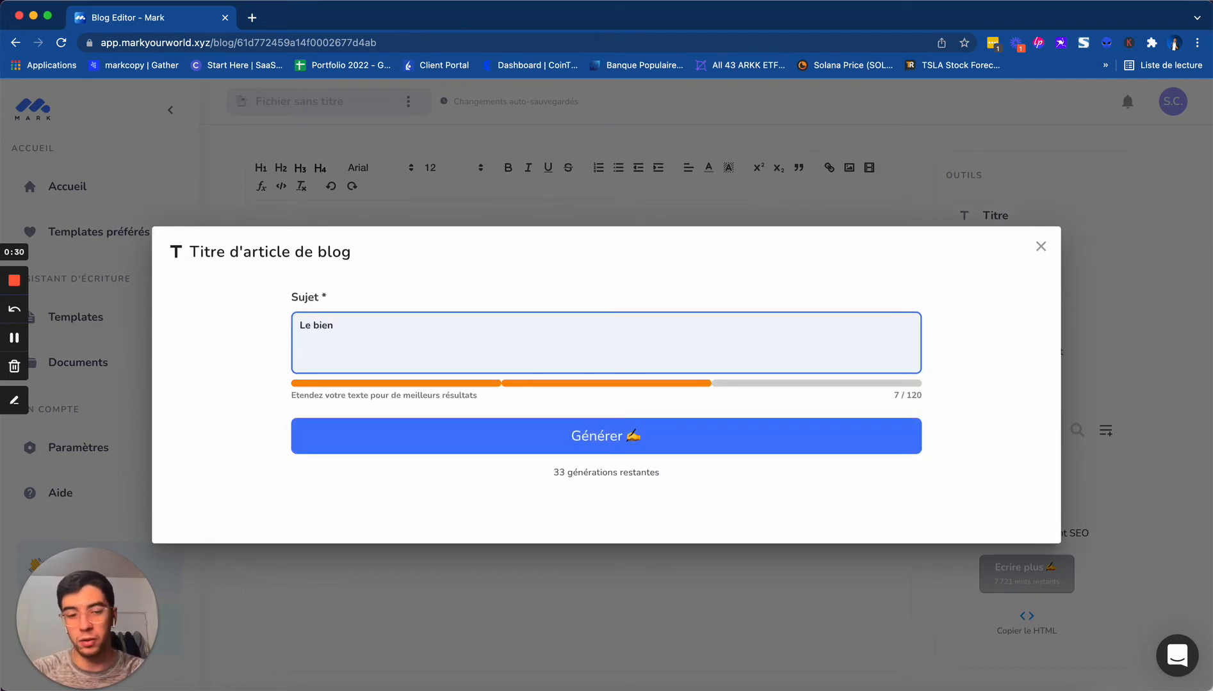
pyautogui.write('-être en entreprise')
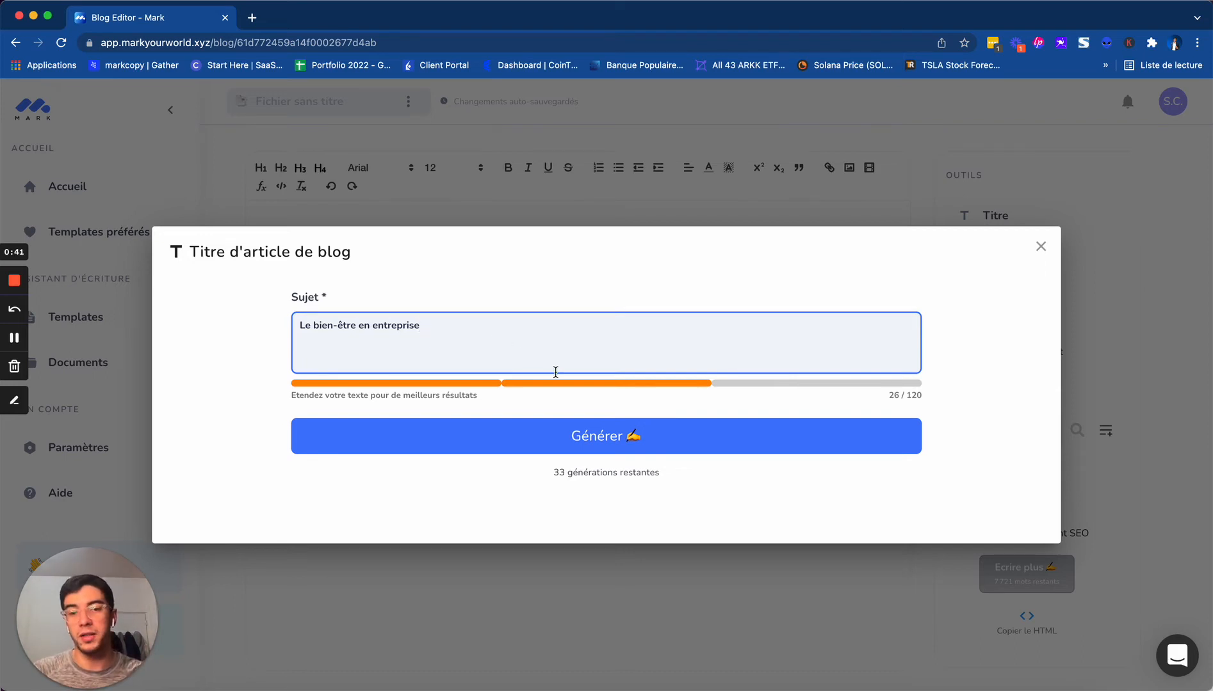
pyautogui.click(616, 438)
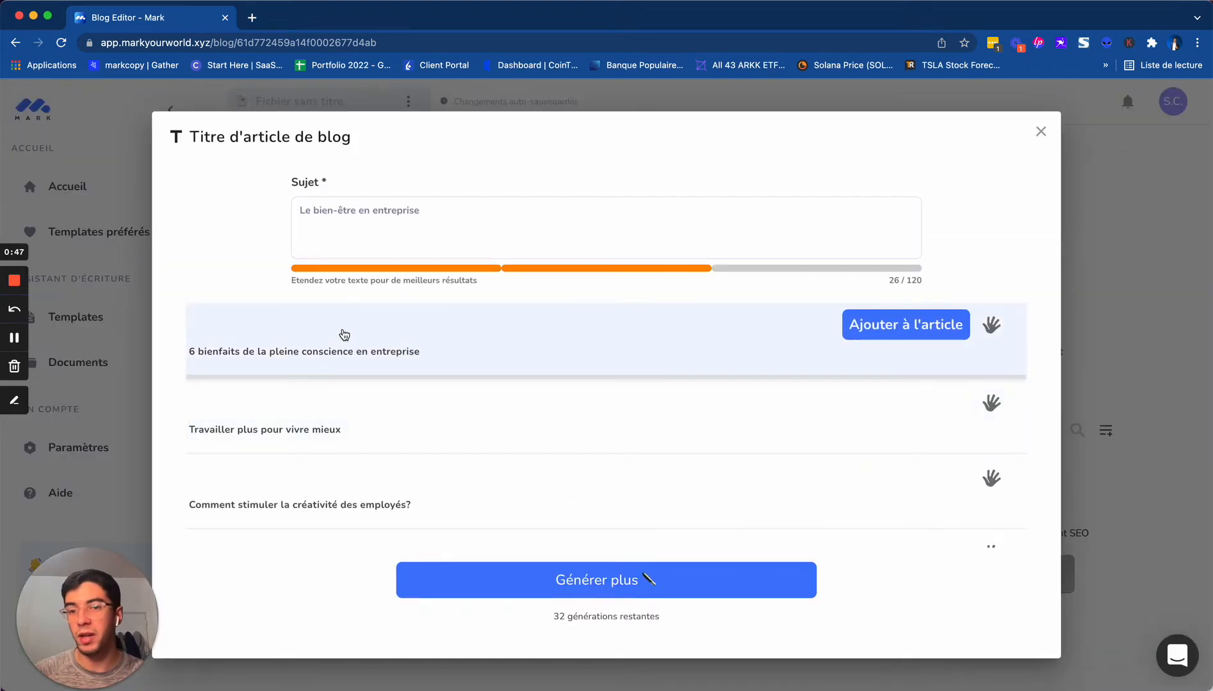
# Add the suggested title "Les entreprises françaises se soucient du bien-être de leurs salariés" to the article and start a new line below it
pyautogui.scroll(-2, 383, 411)
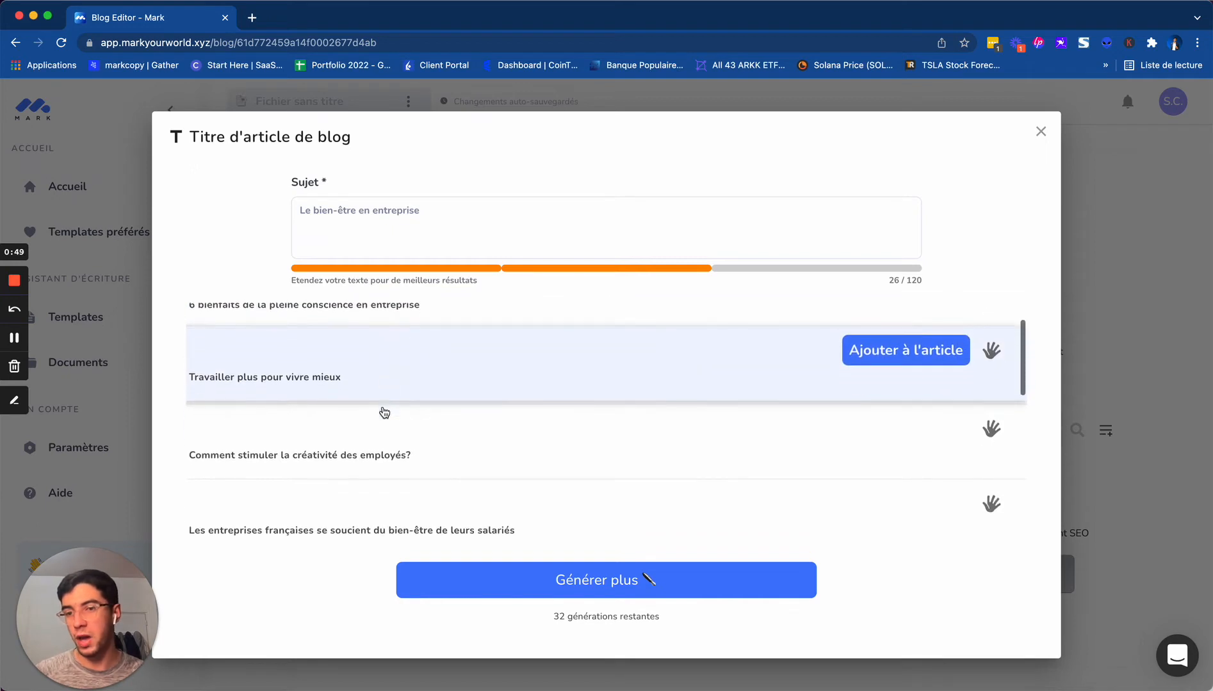
pyautogui.scroll(-1, 384, 412)
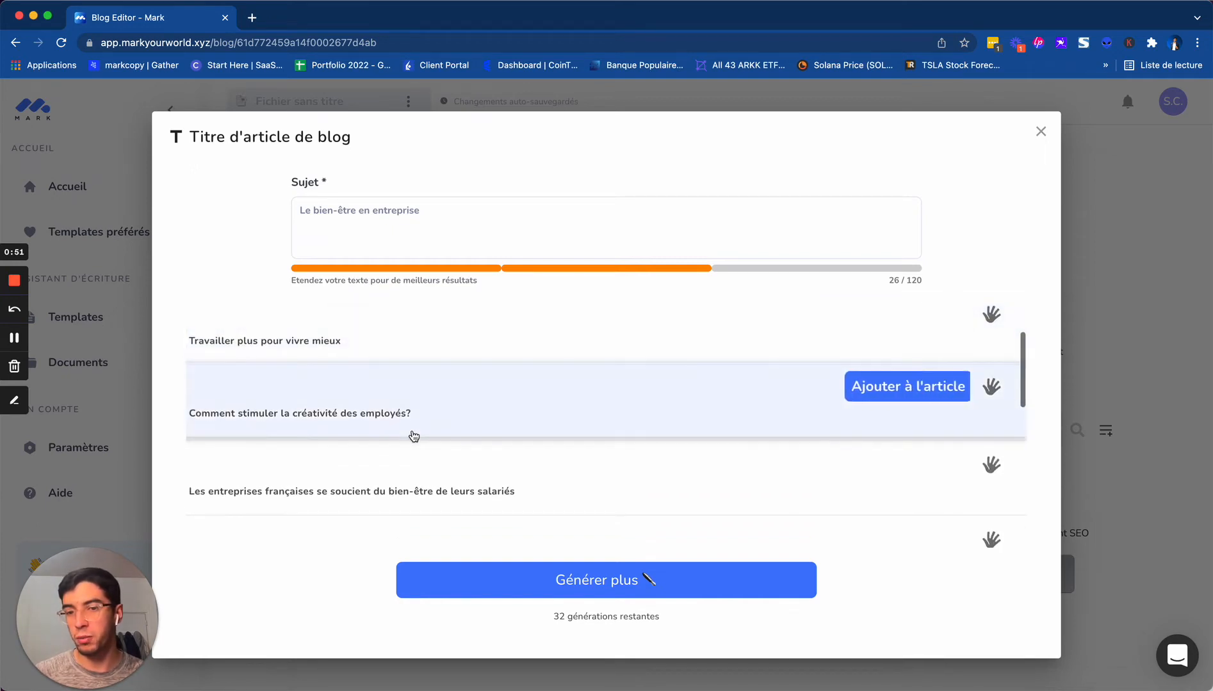
pyautogui.scroll(-1, 414, 436)
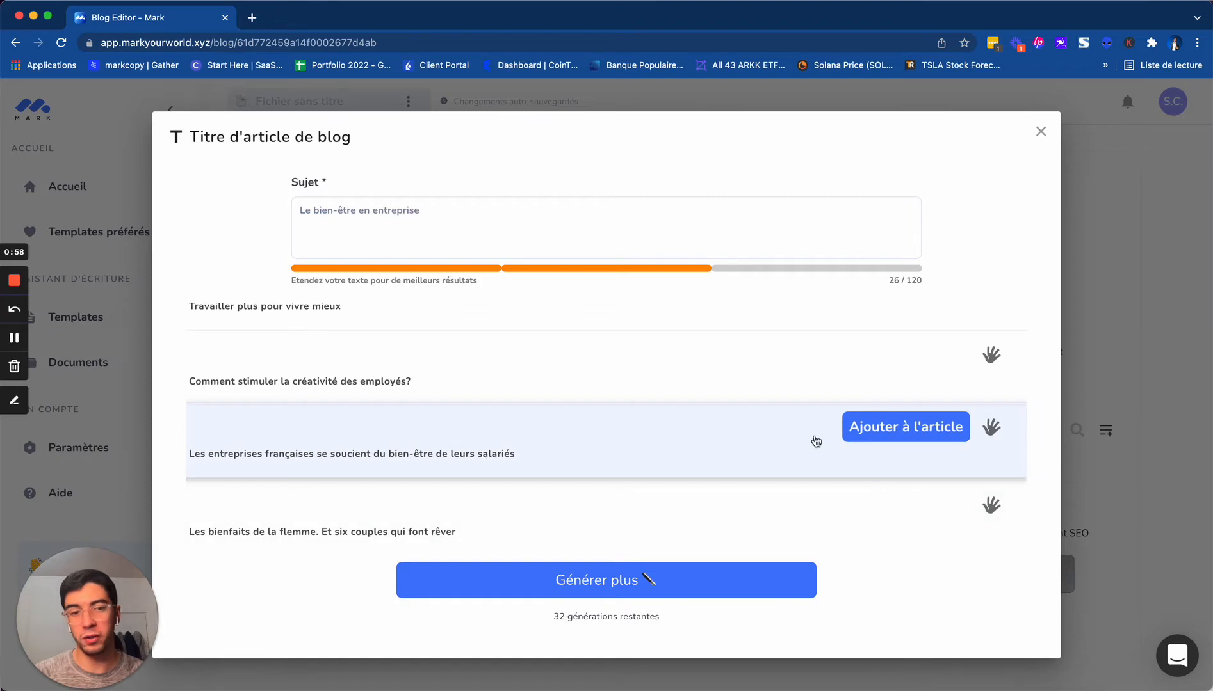
pyautogui.click(906, 434)
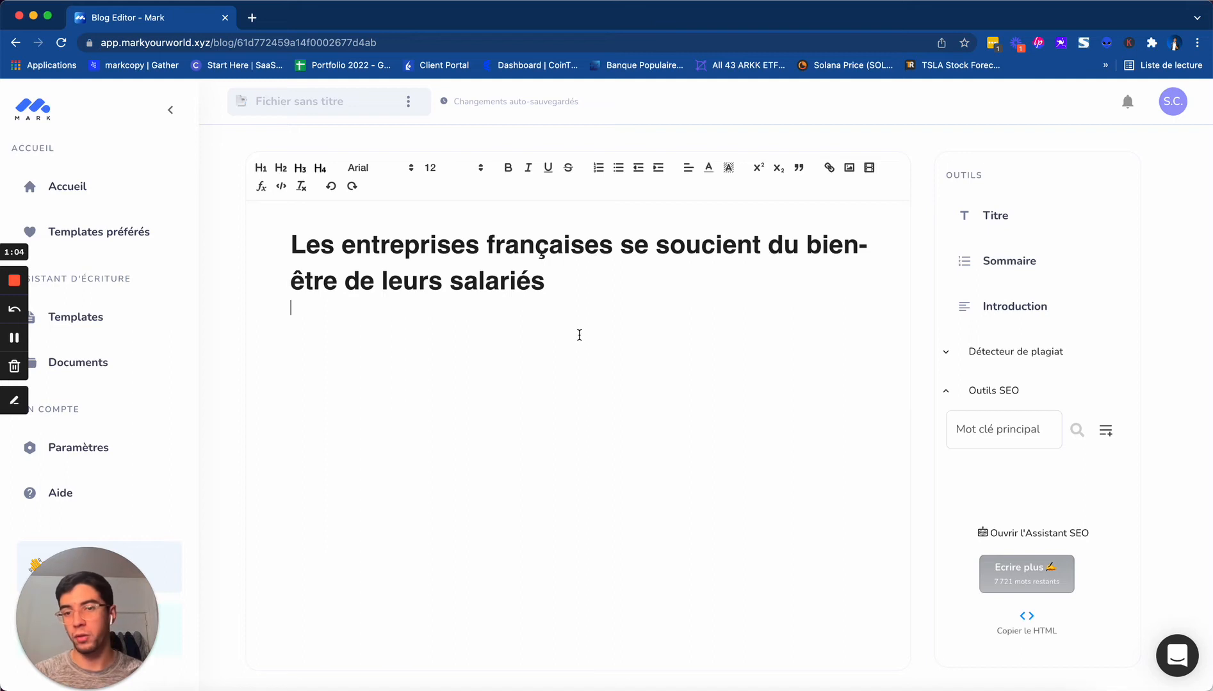
pyautogui.press('Return')
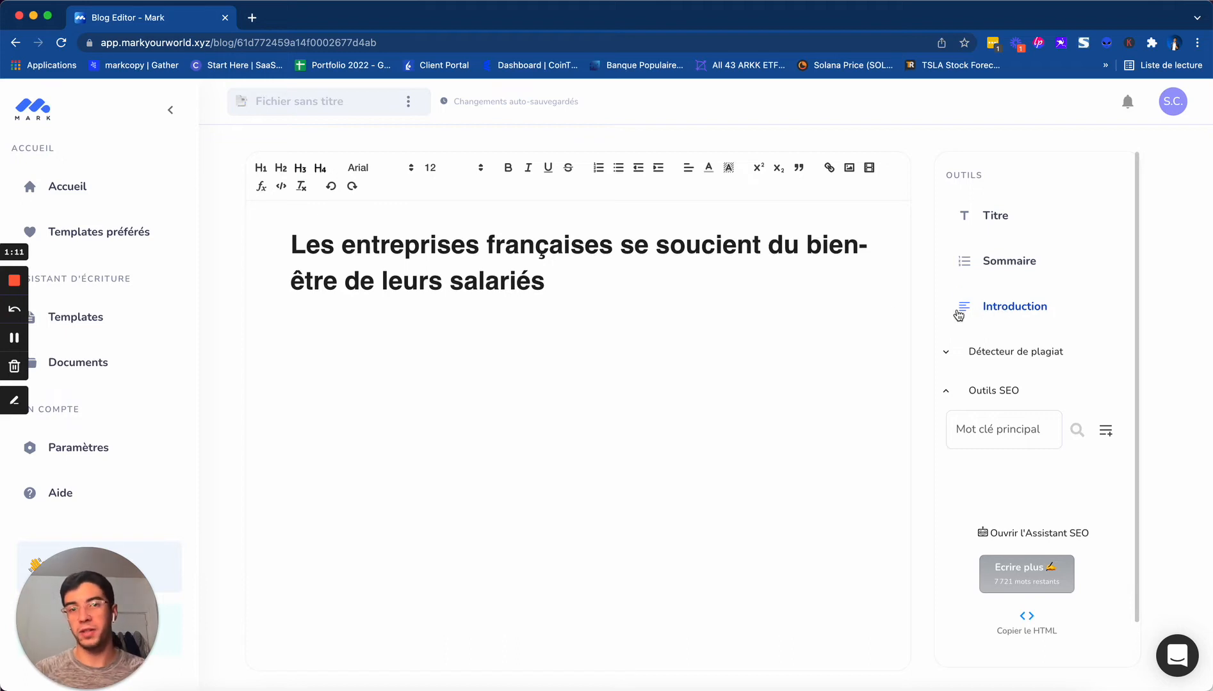
# Generate blog introductions using the article's title, "Les entreprises françaises se soucient du bien-être de leurs salariés", as the subject
pyautogui.click(566, 277)
pyautogui.moveTo(566, 278); pyautogui.dragTo(288, 238)
pyautogui.press('super+c')
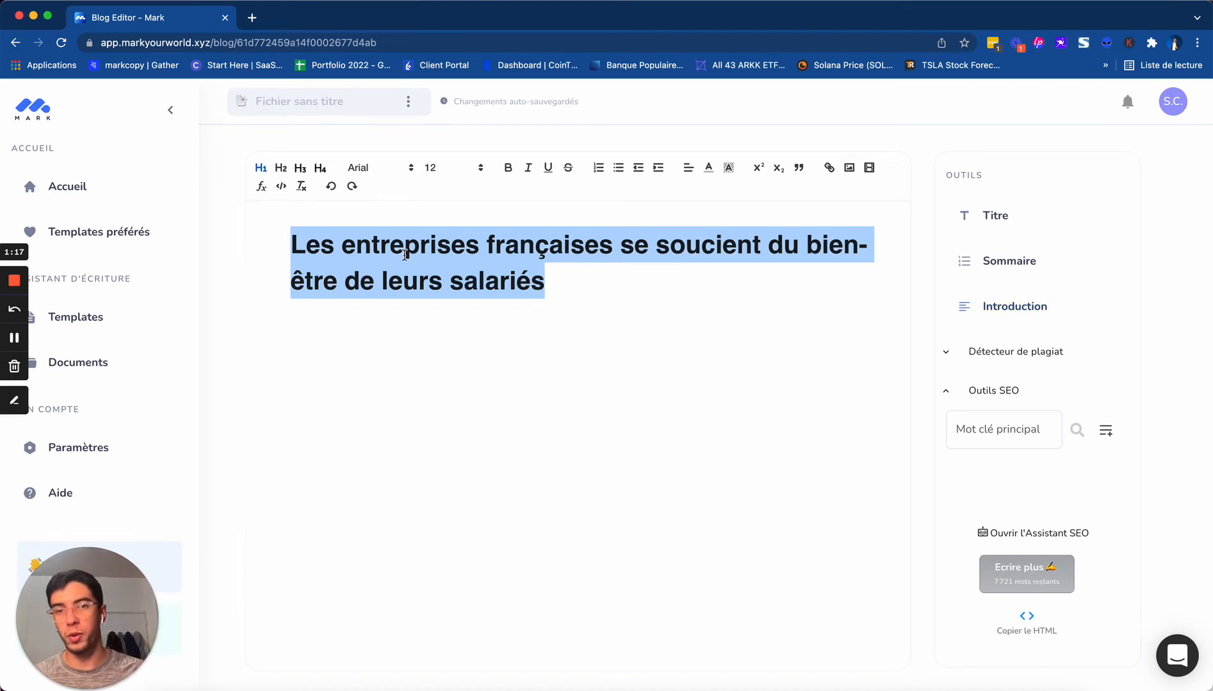
pyautogui.click(1020, 304)
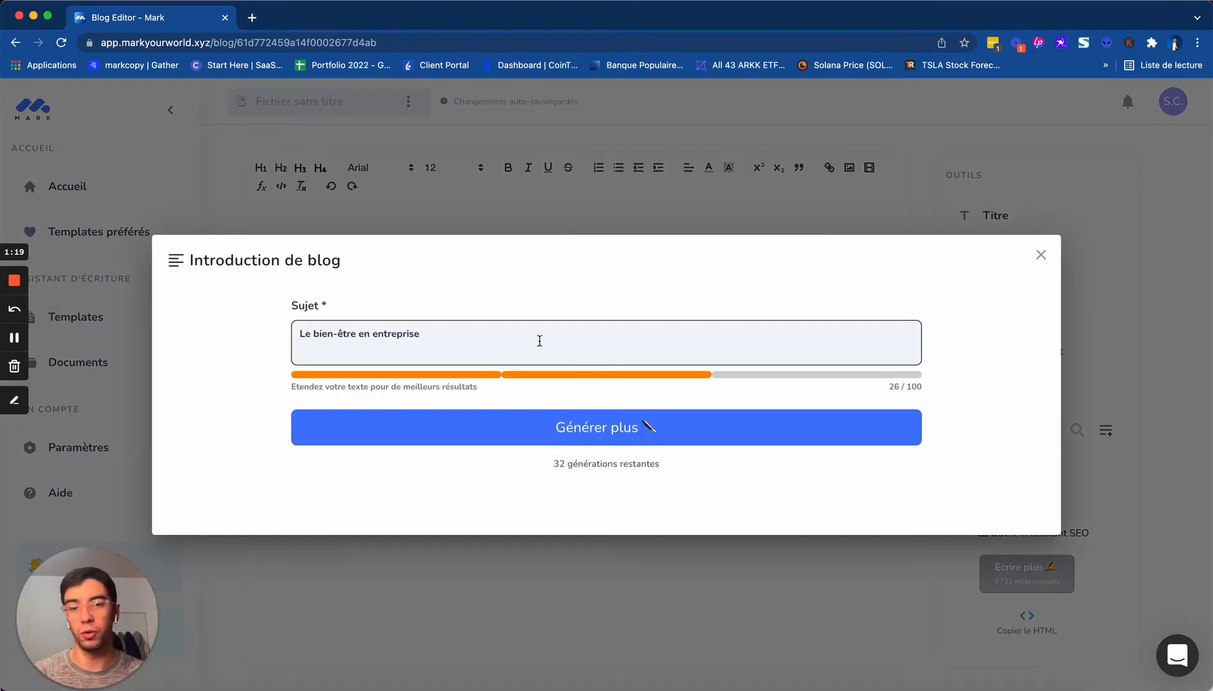
pyautogui.tripleClick(498, 341)
pyautogui.press('super+v')
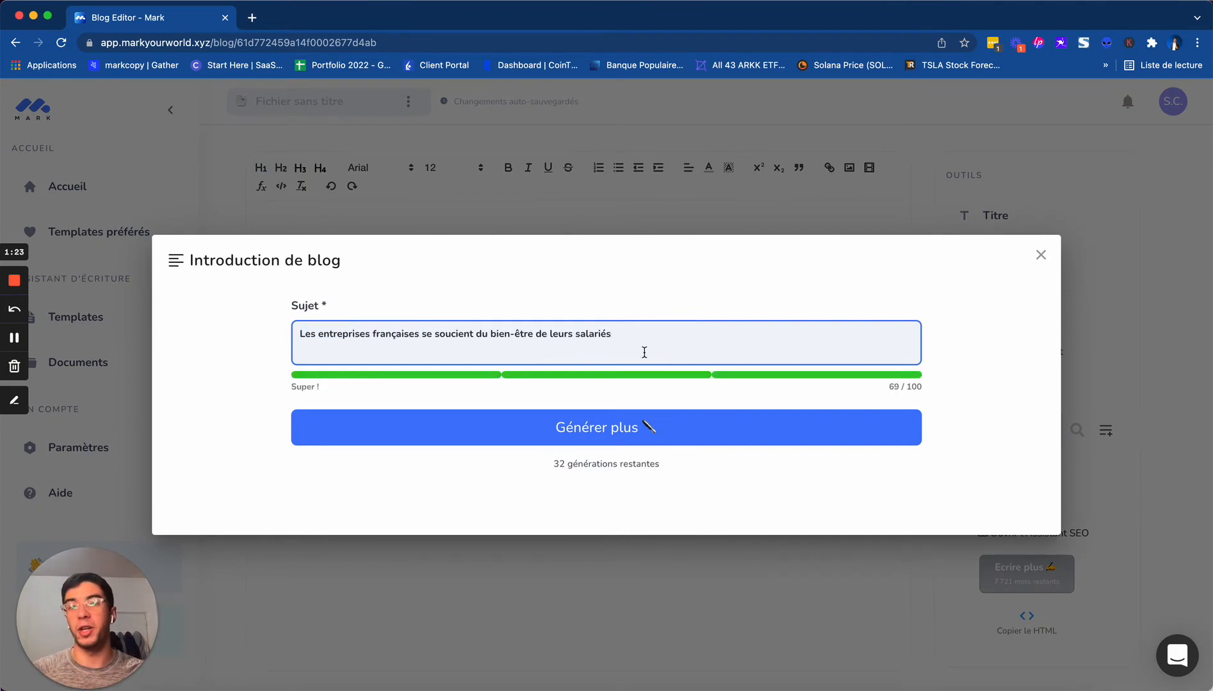
pyautogui.click(616, 429)
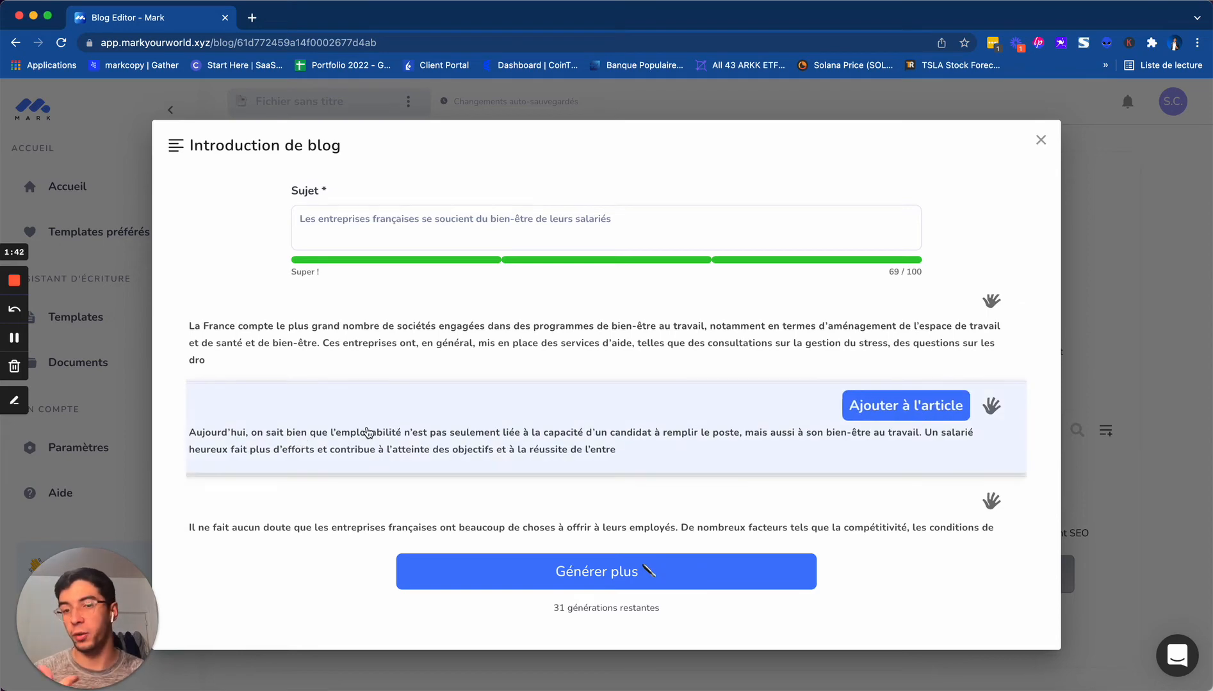
# Add the introduction beginning "Aujourd'hui, on sait bien" to the article, move it below the title and complete its ending as "l'entreprise."
pyautogui.click(898, 404)
pyautogui.moveTo(503, 272); pyautogui.dragTo(247, 218)
pyautogui.hotkey('ctrl', 'c')
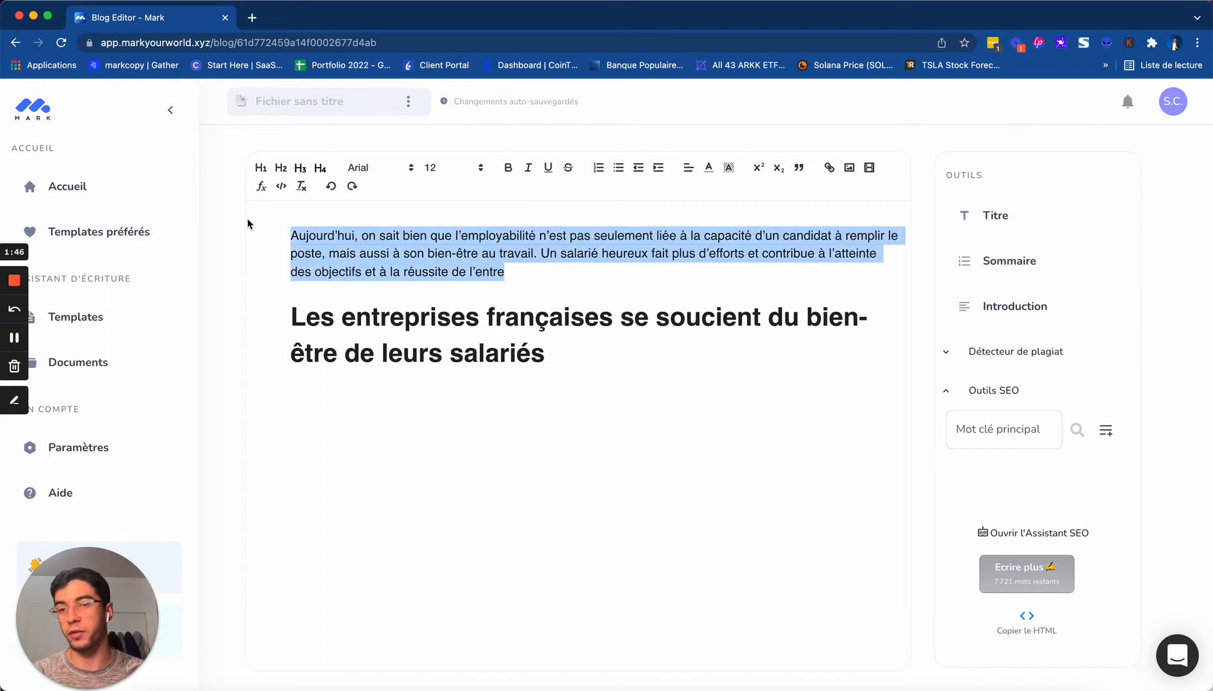
pyautogui.press('BackSpace')
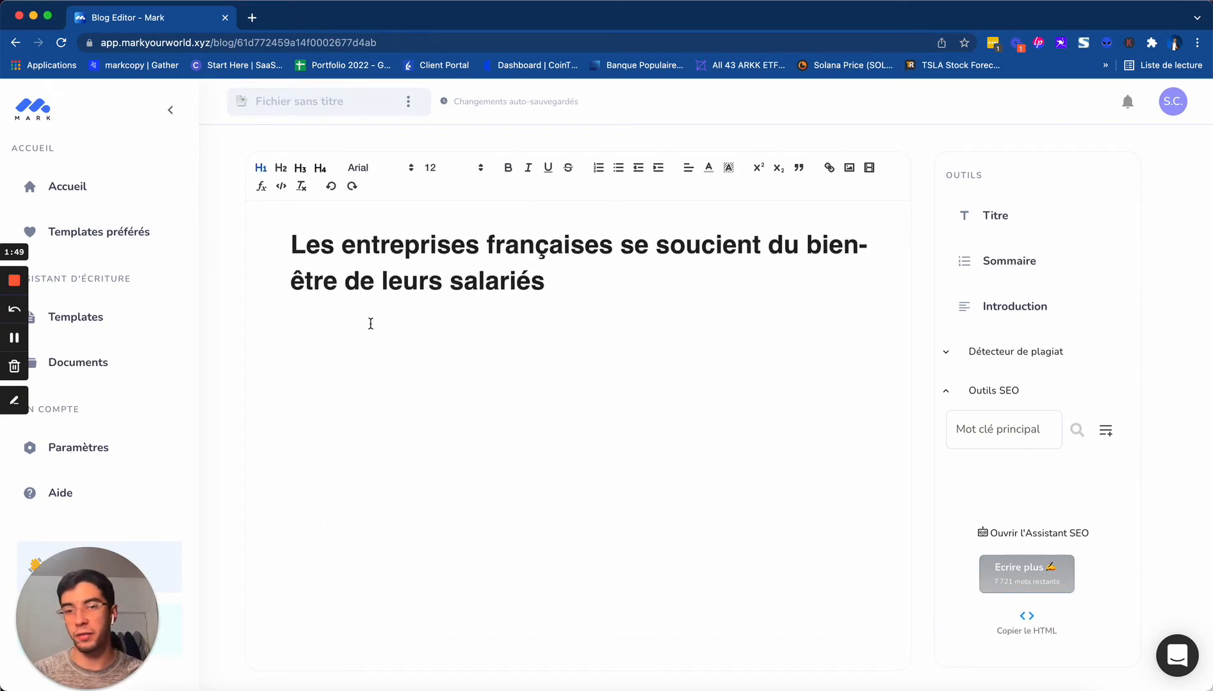
pyautogui.hotkey('ctrl', 'v')
pyautogui.write('p')
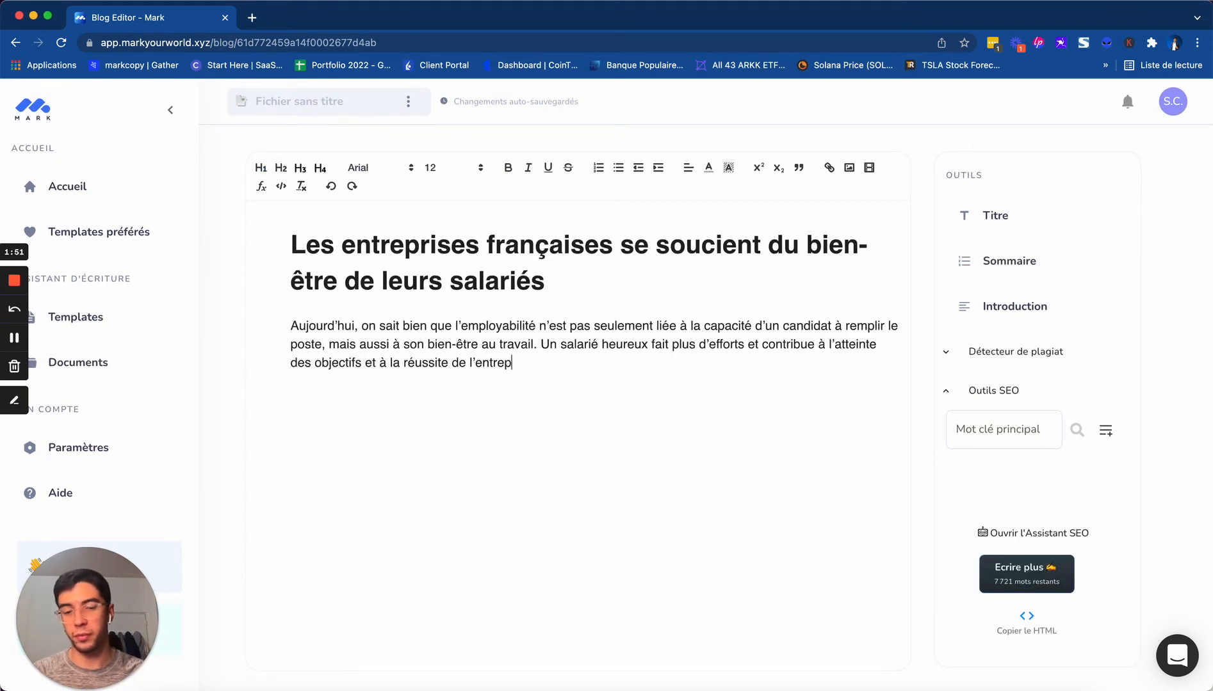
pyautogui.write('rise.')
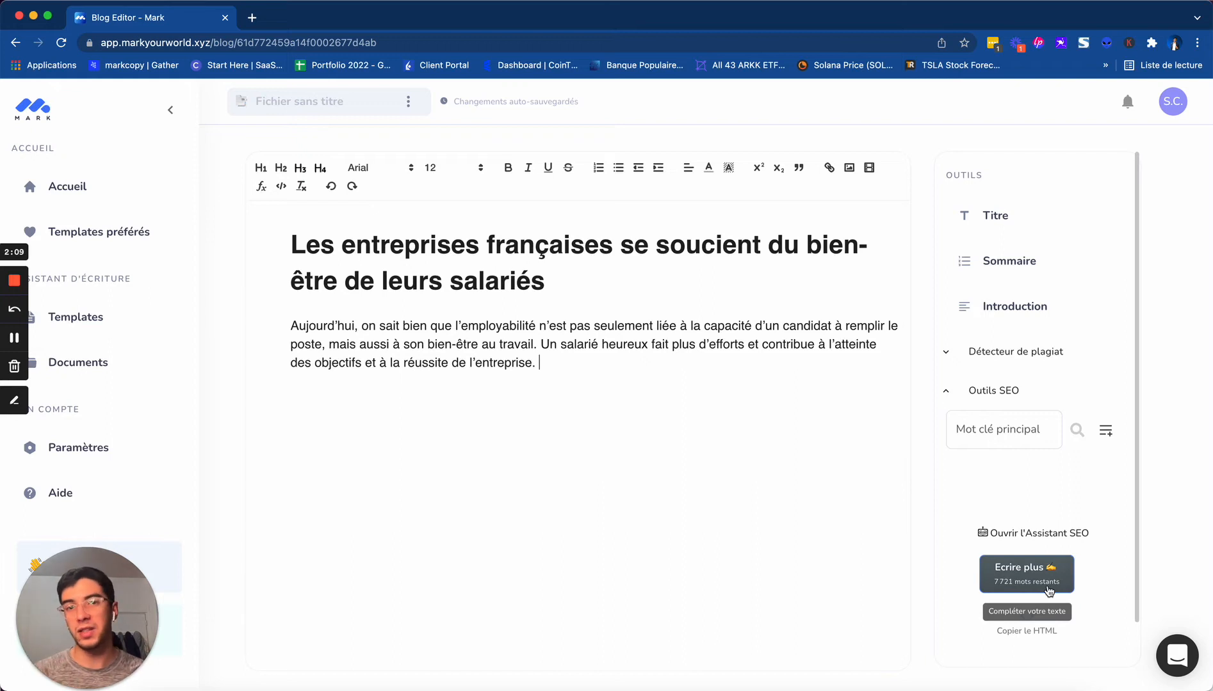
# Have the AI continue writing the article from the end of the introduction paragraph
pyautogui.moveTo(542, 364); pyautogui.dragTo(276, 248)
pyautogui.click(567, 363)
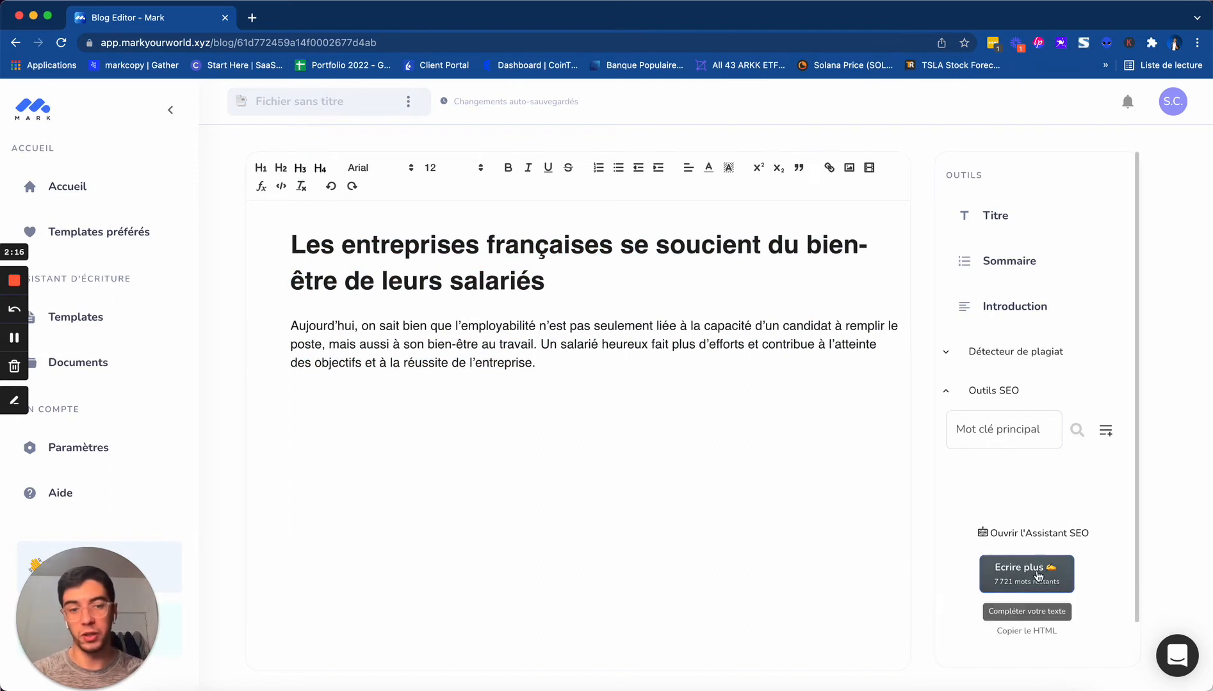
pyautogui.moveTo(558, 363); pyautogui.dragTo(258, 245)
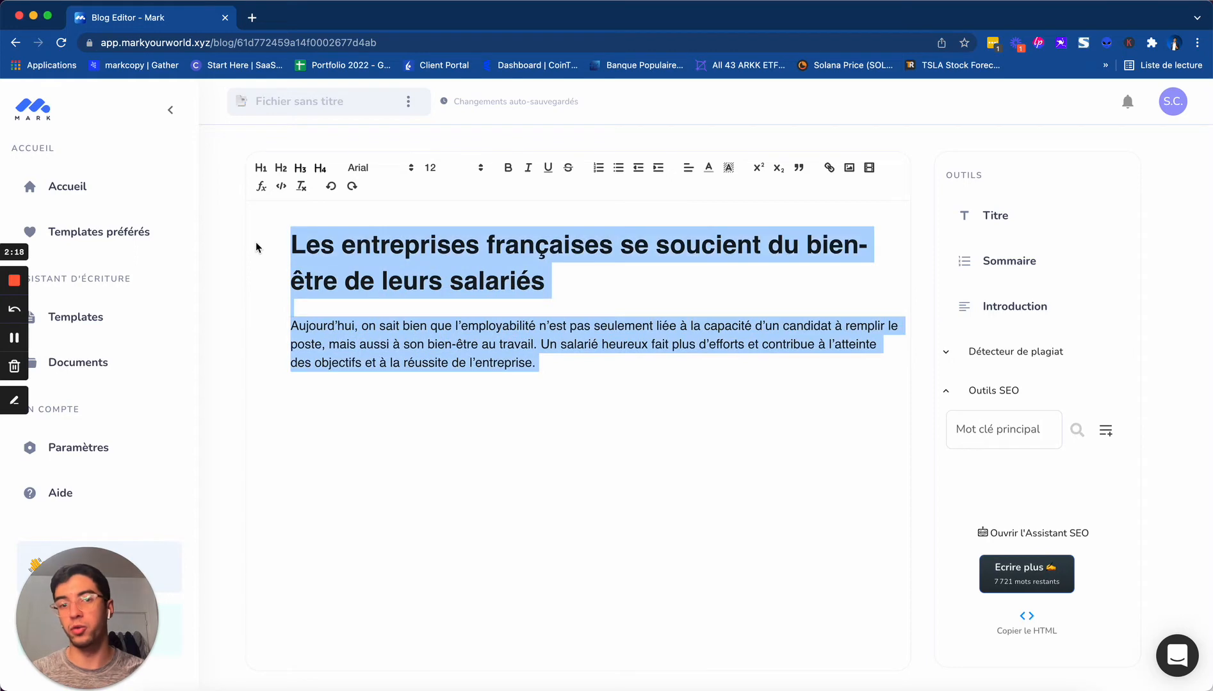
pyautogui.click(583, 368)
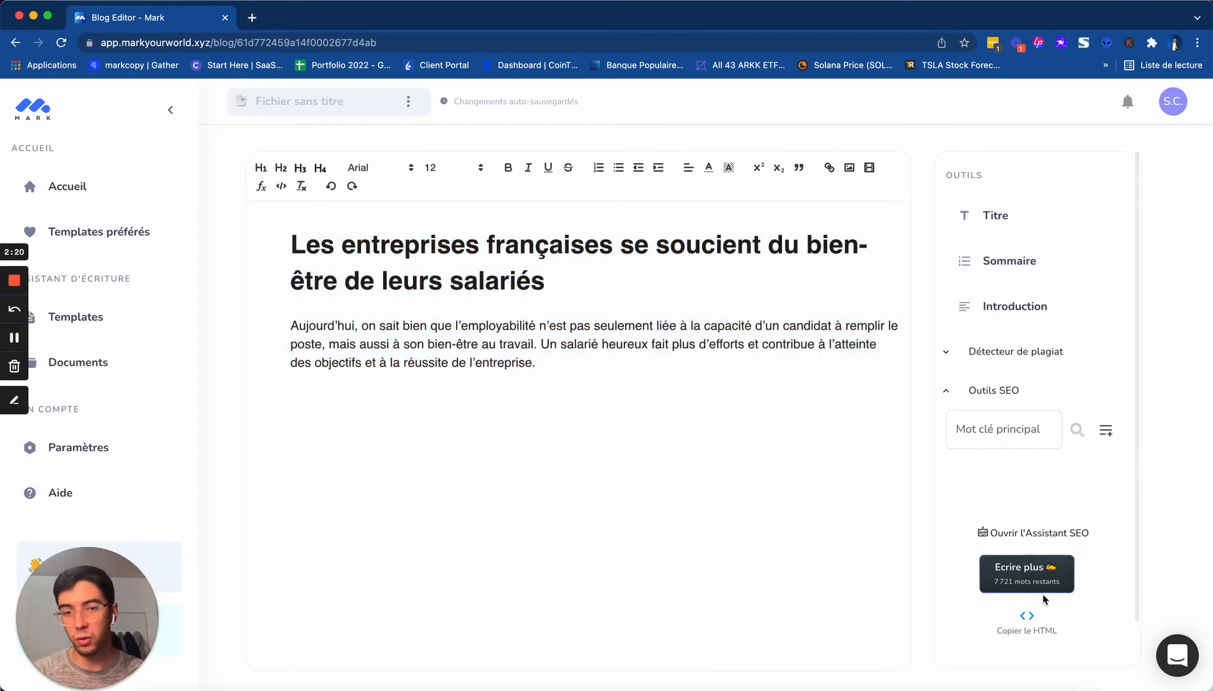
pyautogui.click(1043, 578)
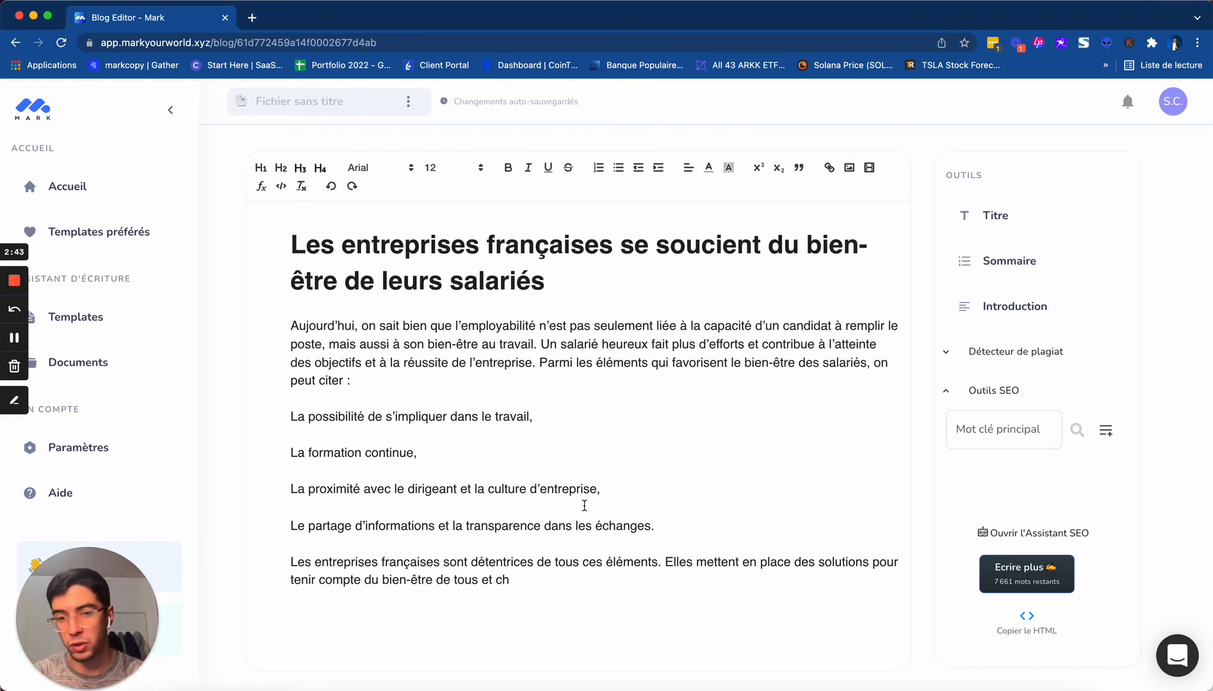
# Delete the line "La proximité avec le dirigeant et la culture d'entreprise," and the unfinished last sentence starting "Elles mettent en place"
pyautogui.moveTo(599, 491); pyautogui.dragTo(231, 487)
pyautogui.press('BackSpace')
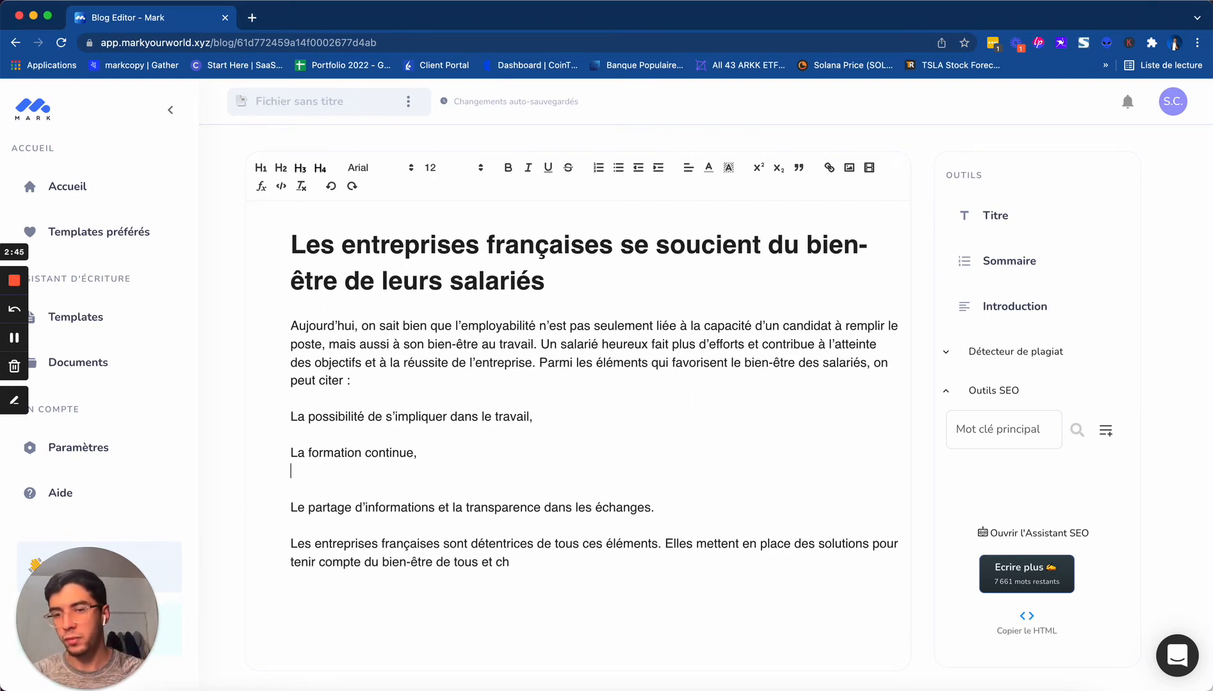
pyautogui.press('BackSpace')
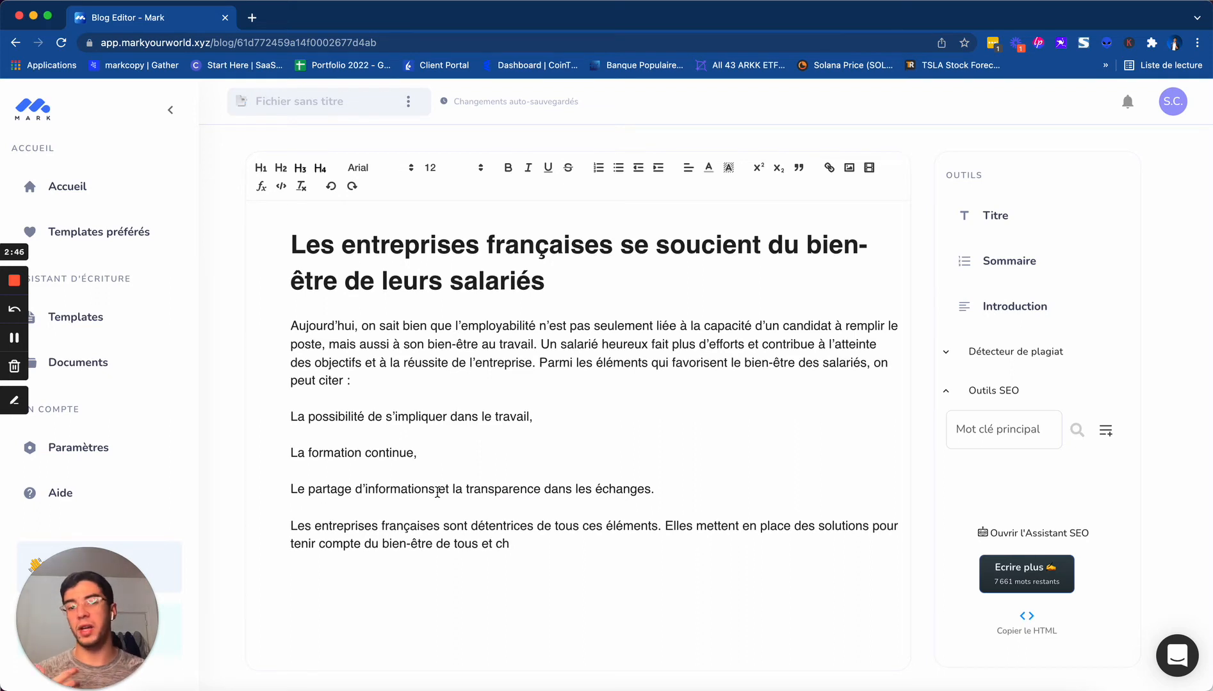
pyautogui.click(664, 526)
pyautogui.hotkey('shift', 'Down')
pyautogui.press('BackSpace')
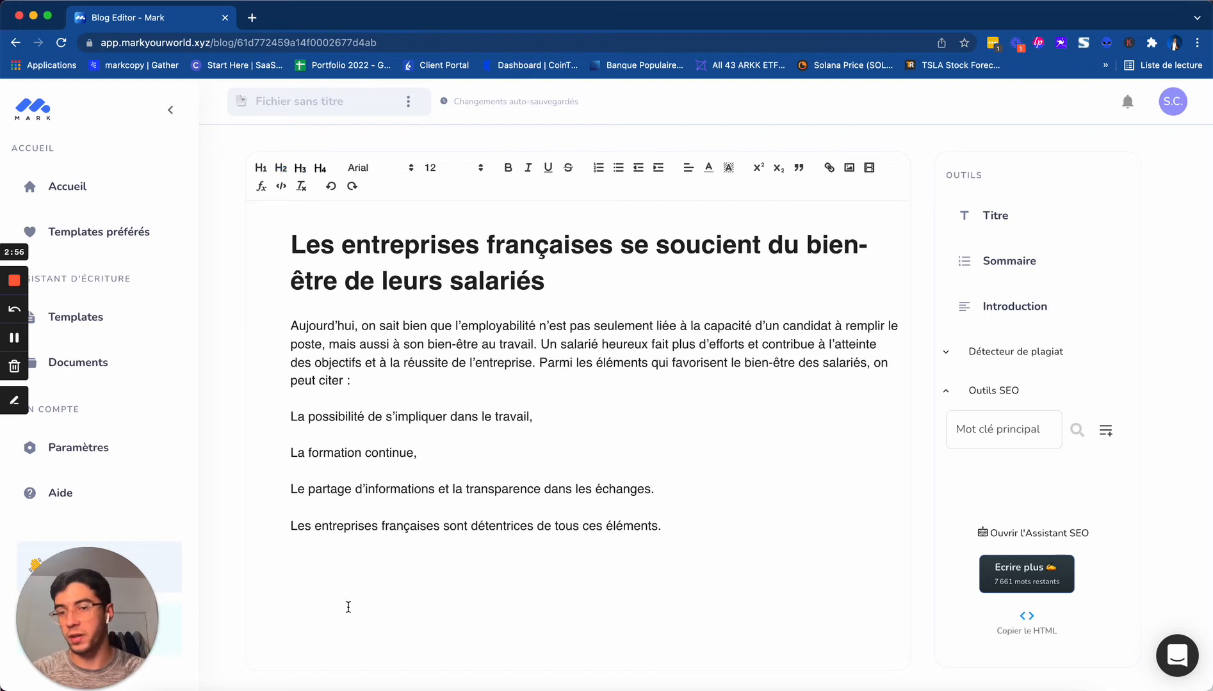
# Write the question "Pourquoi le bien-etre en entreprise est-il primordial ?" on a new line at the end of the article
pyautogui.click(337, 574)
pyautogui.write('Pourquoi')
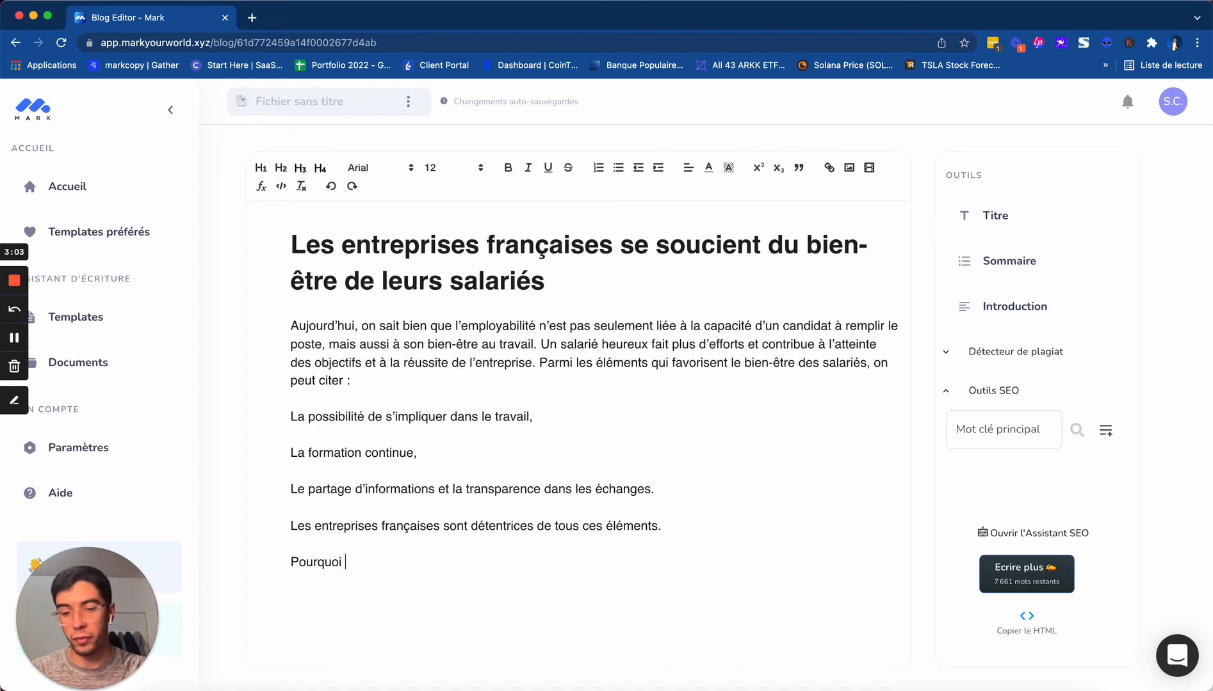
pyautogui.write(' le bien')
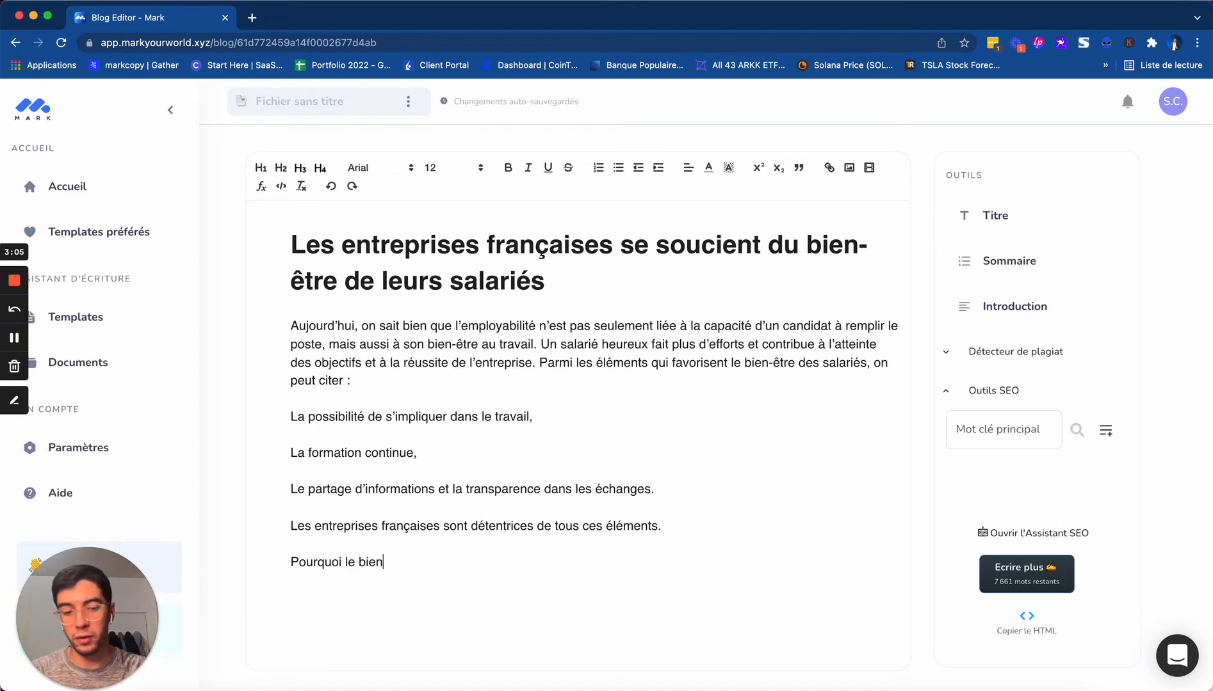
pyautogui.write('-etre en e')
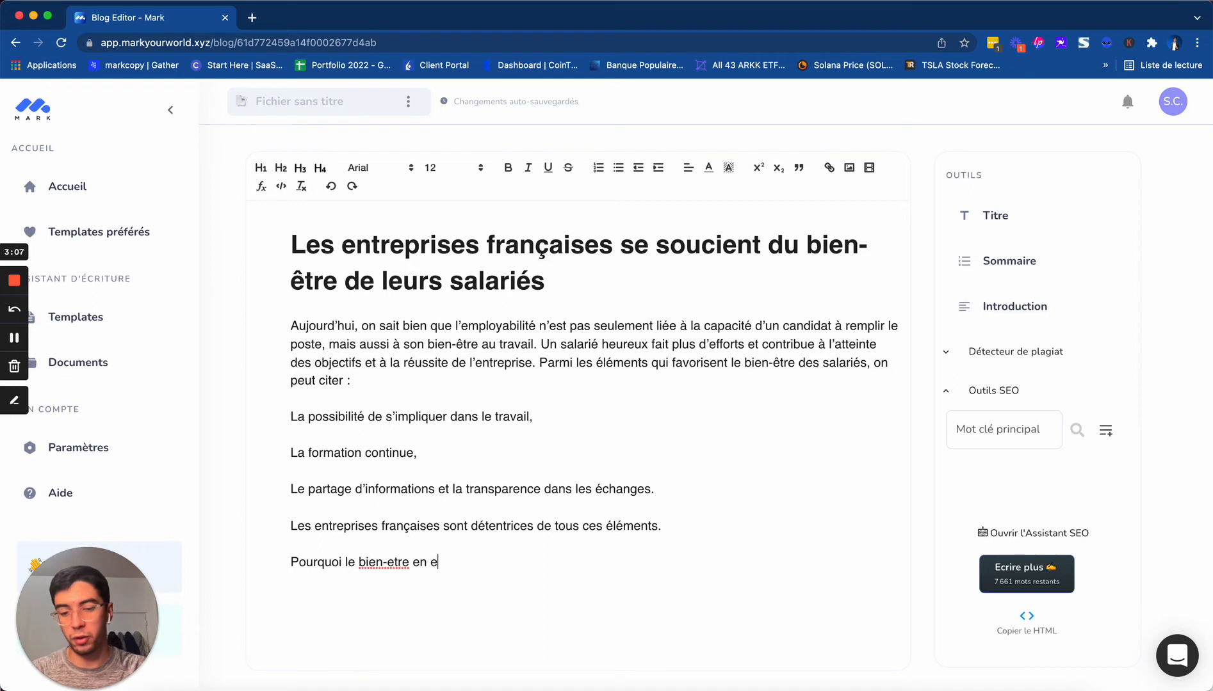
pyautogui.write('ntreprise ')
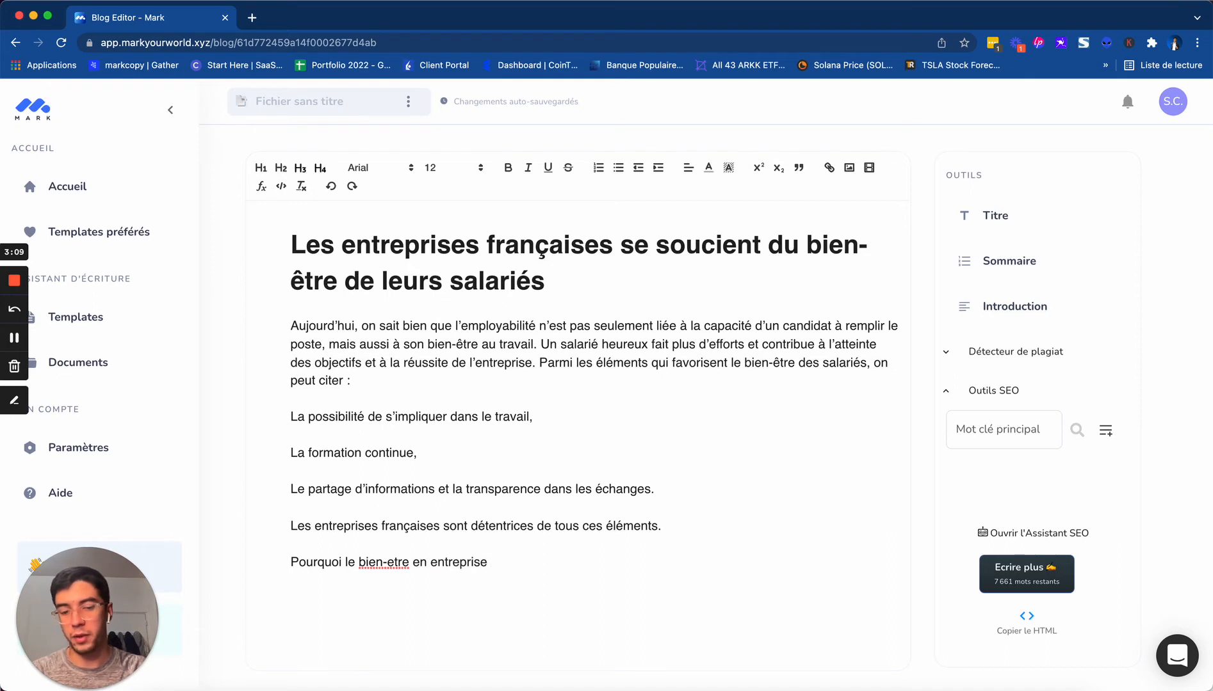
pyautogui.write('est-il prom')
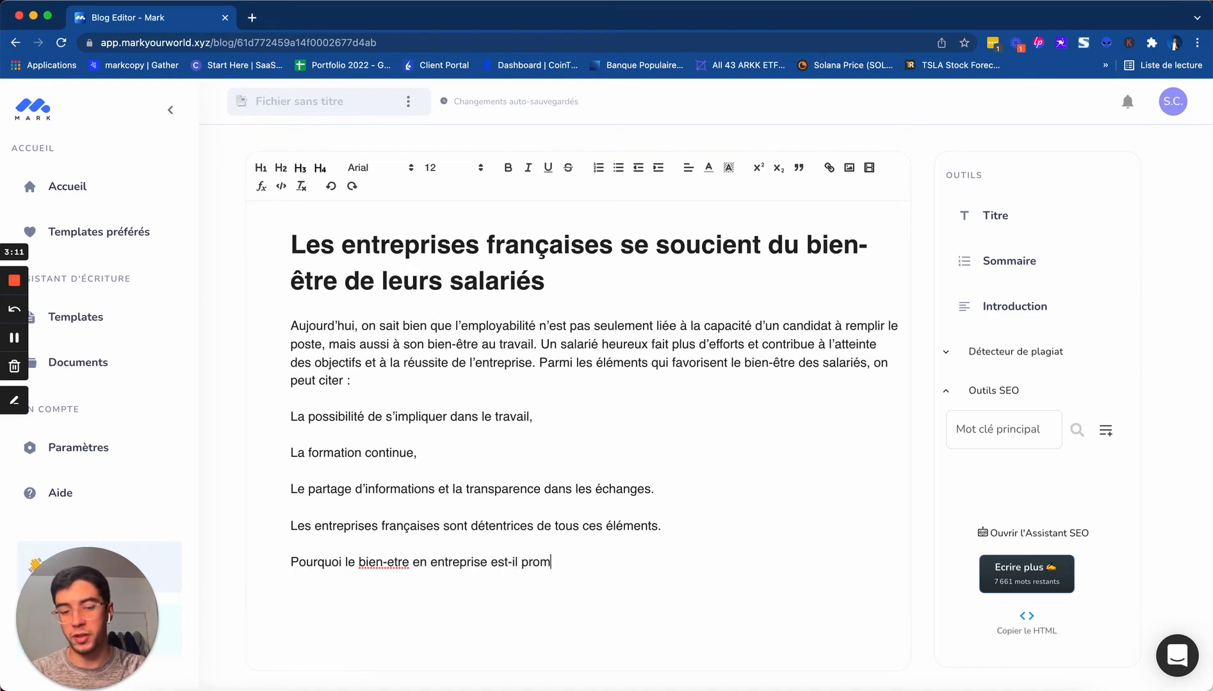
pyautogui.press('BackSpace')
pyautogui.press('BackSpace')
pyautogui.write('imo')
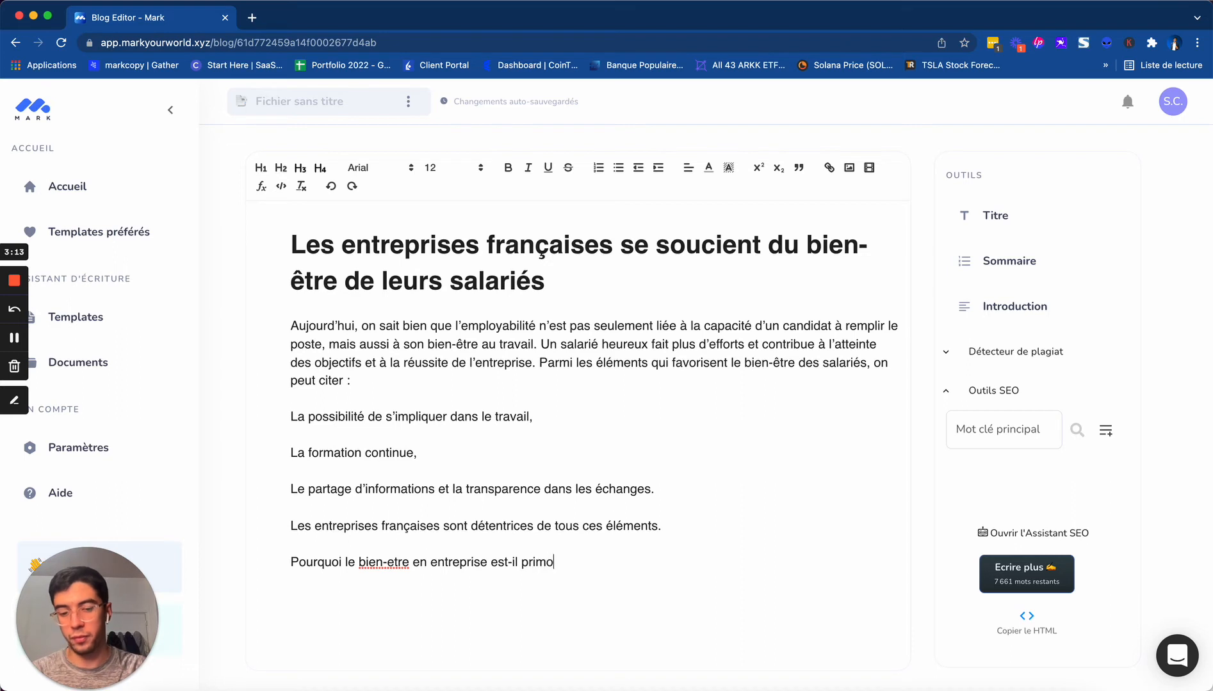
pyautogui.write('rdial ?')
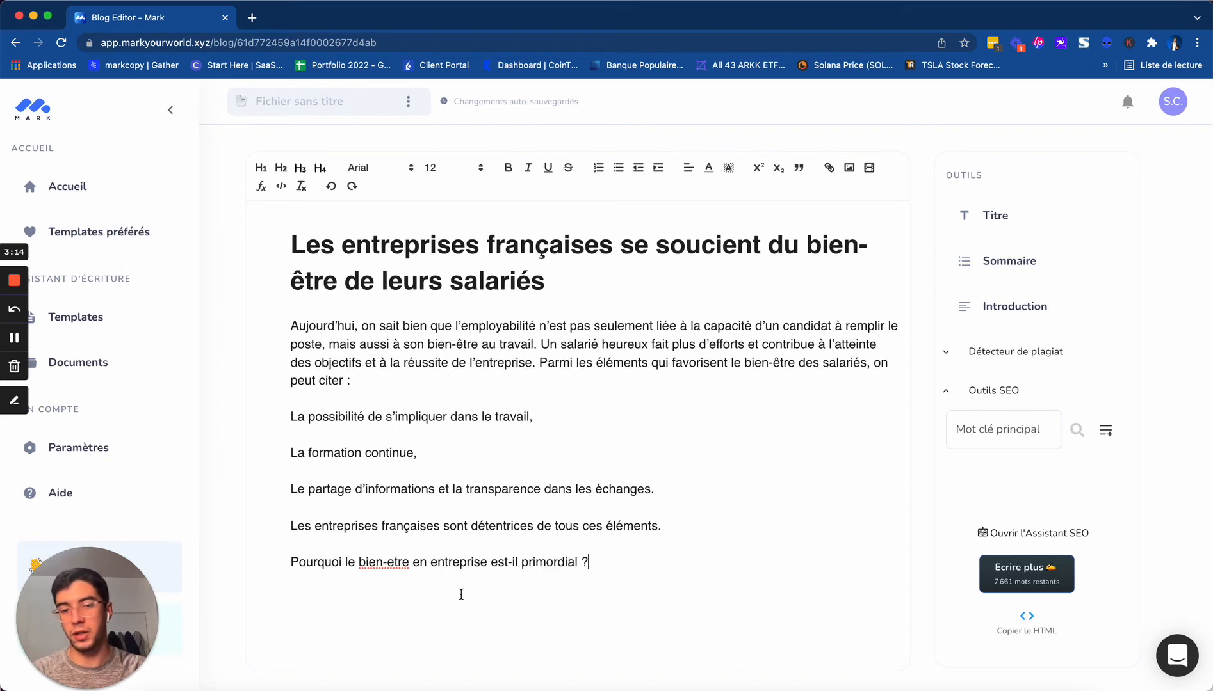
# Correct the spelling of "bien-etre" to "bien-être" in the question at the end of the article
pyautogui.rightClick(385, 561)
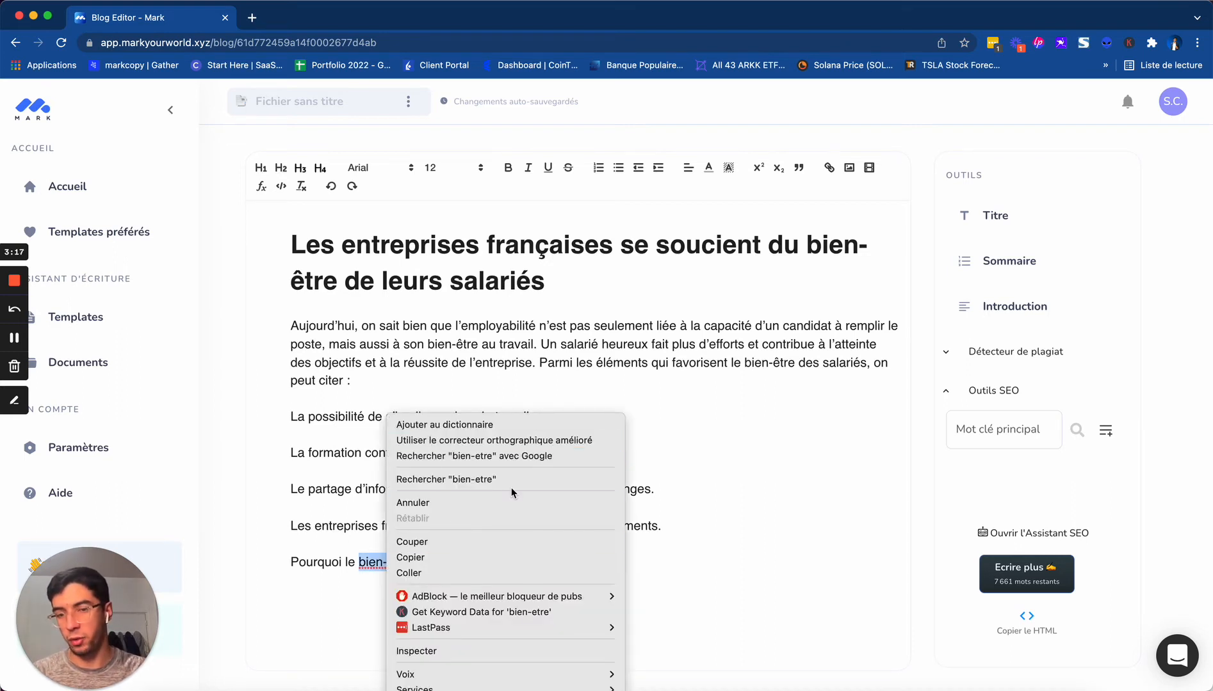
pyautogui.click(355, 565)
pyautogui.click(395, 563)
pyautogui.press('BackSpace')
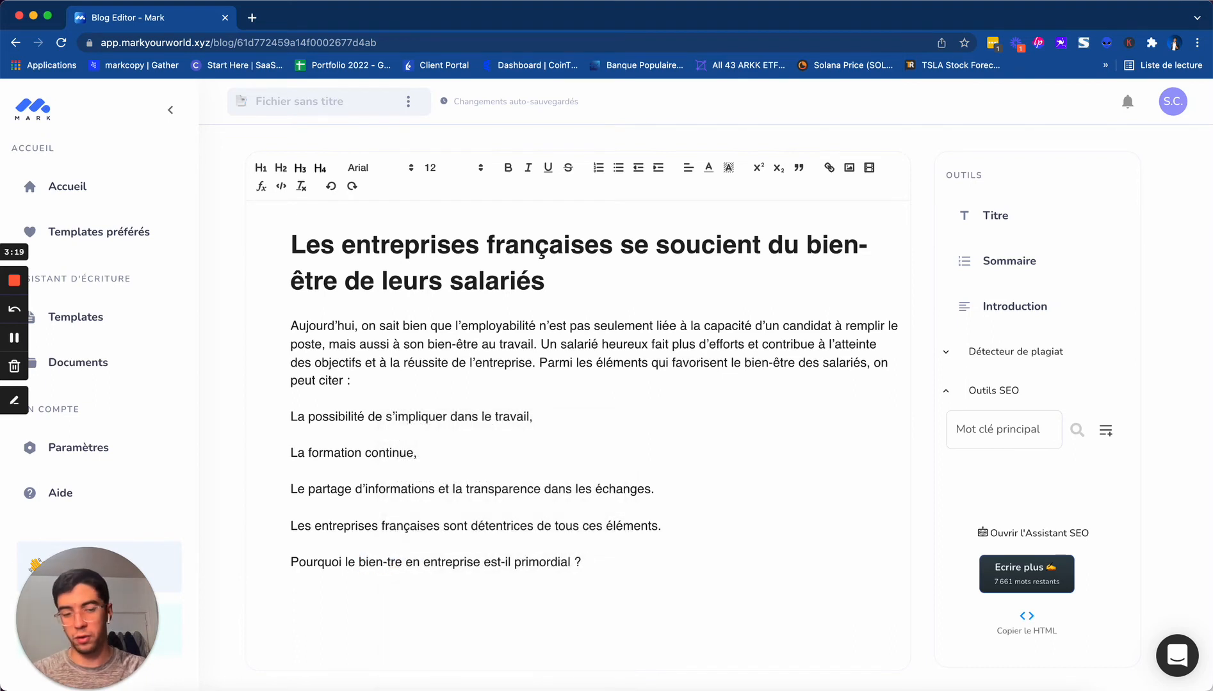
pyautogui.write('ê')
# Format the question "Pourquoi le bien-être en entreprise est-il primordial ?" as a level 2 heading
pyautogui.moveTo(630, 563); pyautogui.dragTo(168, 569)
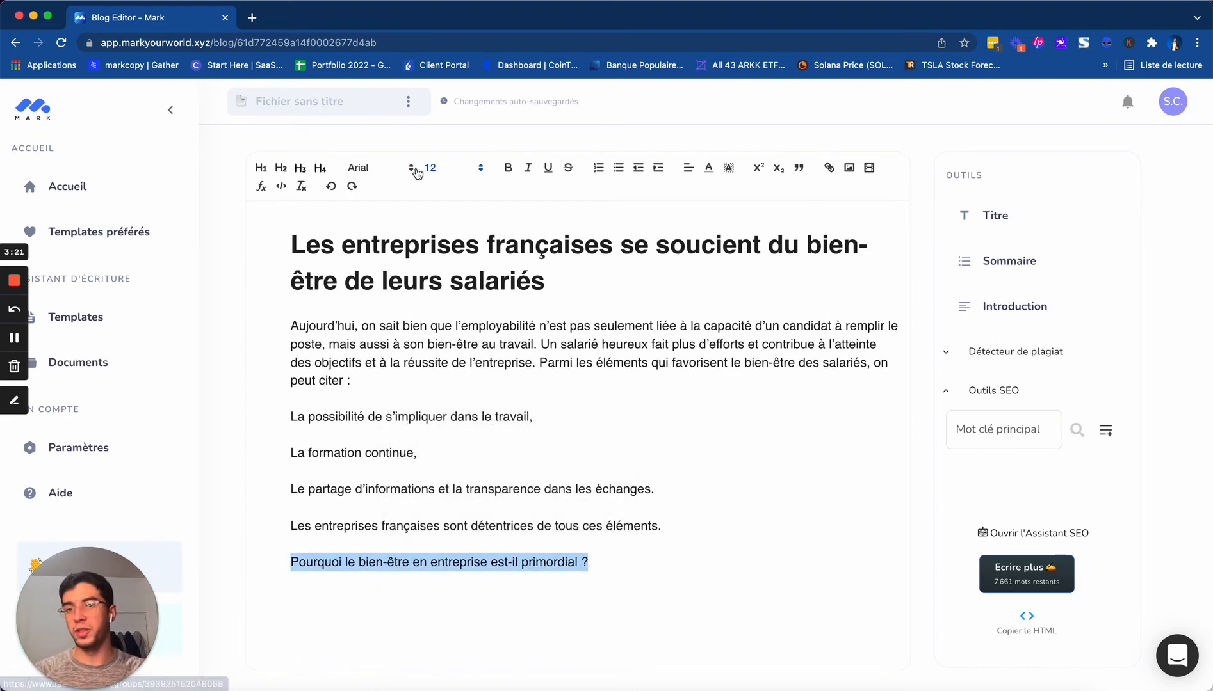
pyautogui.click(280, 168)
pyautogui.click(785, 566)
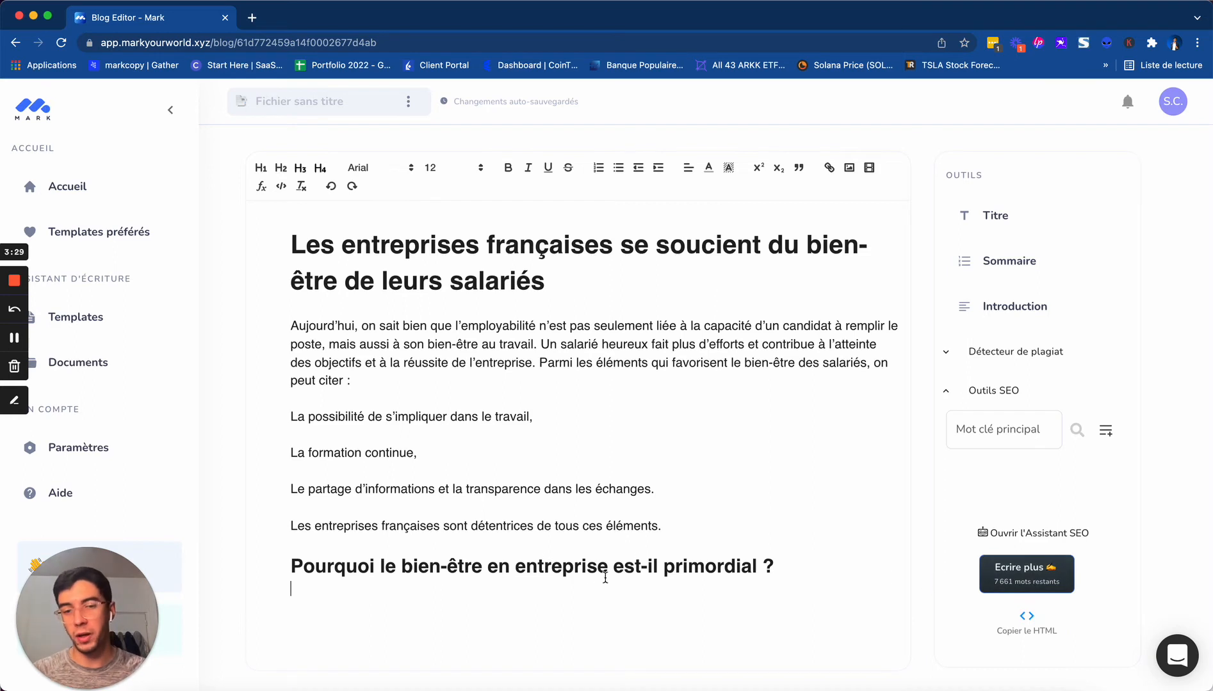
# Generate new blog introductions using the heading "Pourquoi le bien-être en entreprise est-il primordial ?" as the subject
pyautogui.doubleClick(577, 570)
pyautogui.tripleClick(578, 570)
pyautogui.press('super+c')
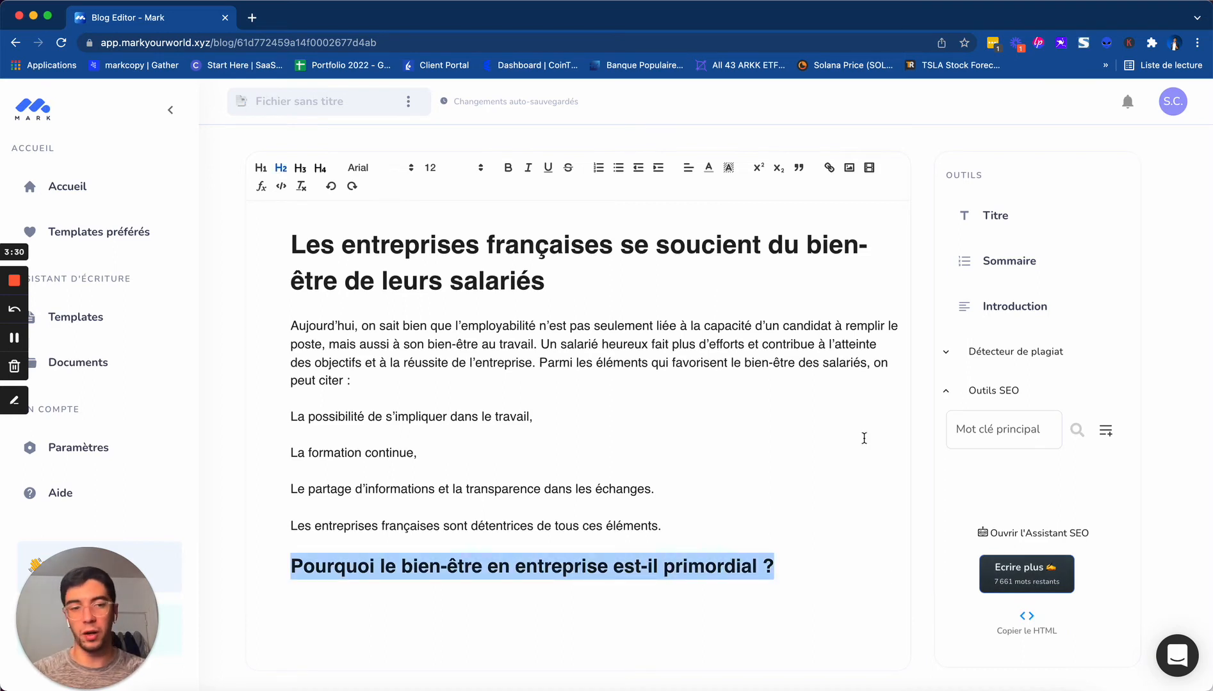
pyautogui.click(1025, 312)
pyautogui.click(544, 218)
pyautogui.press('super+a')
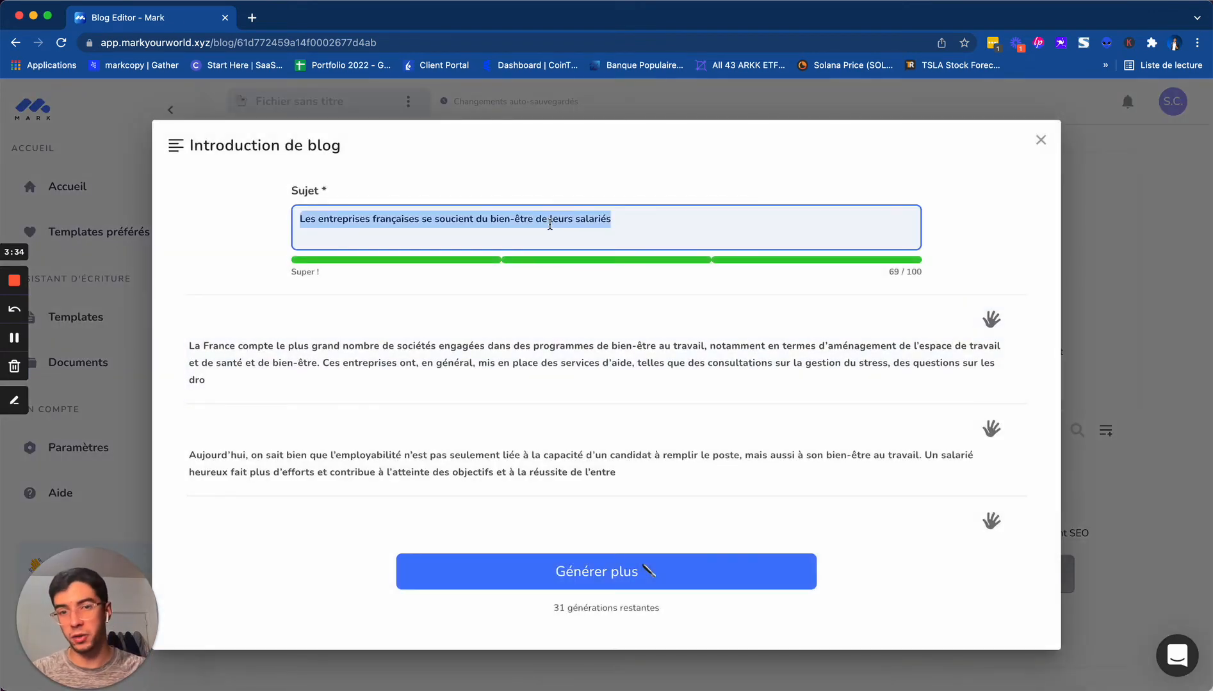
pyautogui.press('super+v')
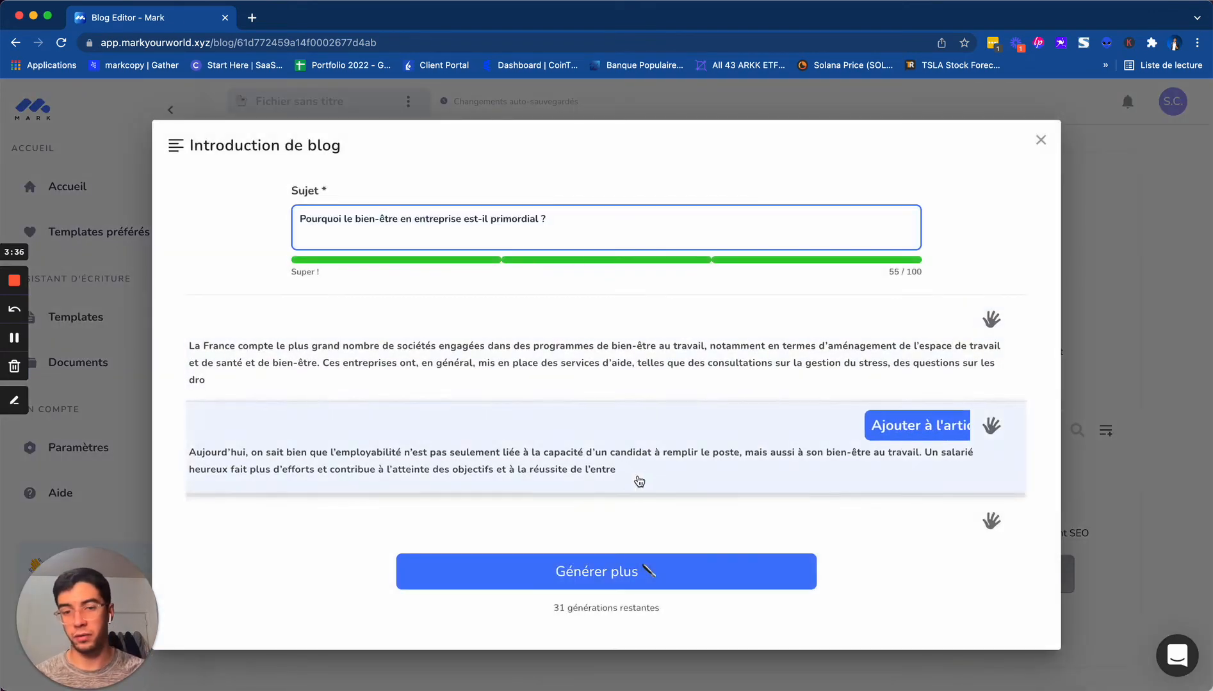
pyautogui.click(602, 570)
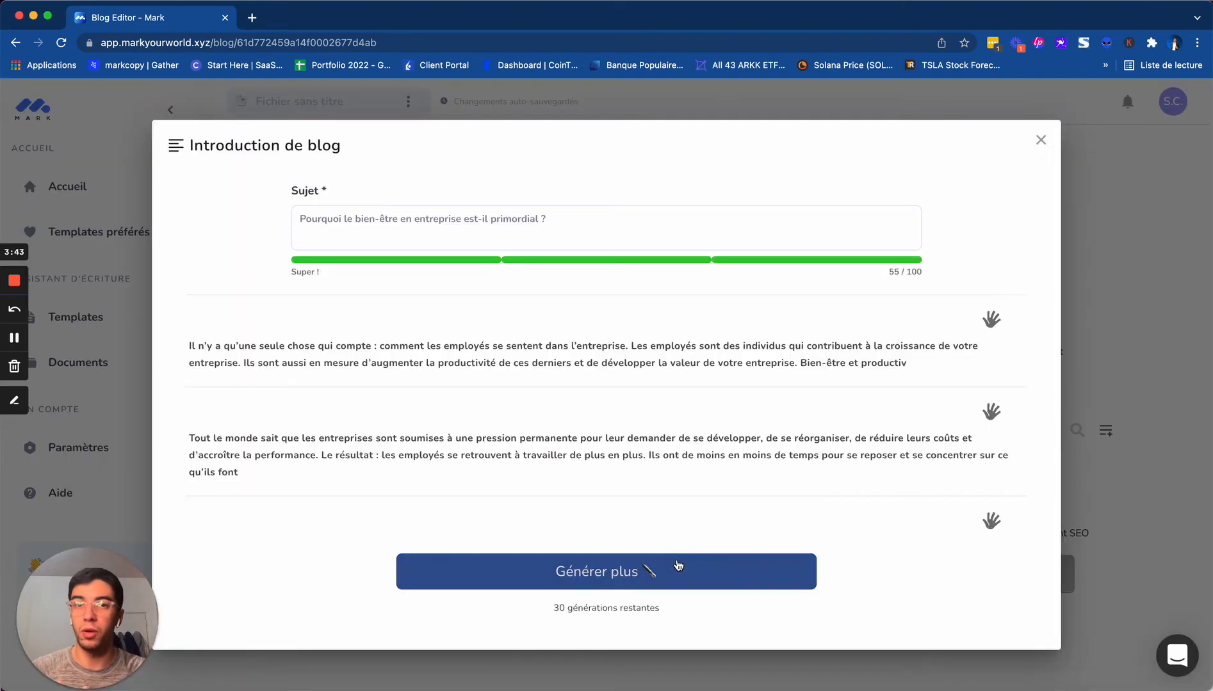
# Add the introduction beginning "Tout le monde sait que les entreprises sont soumises" to the article
pyautogui.moveTo(492, 431)
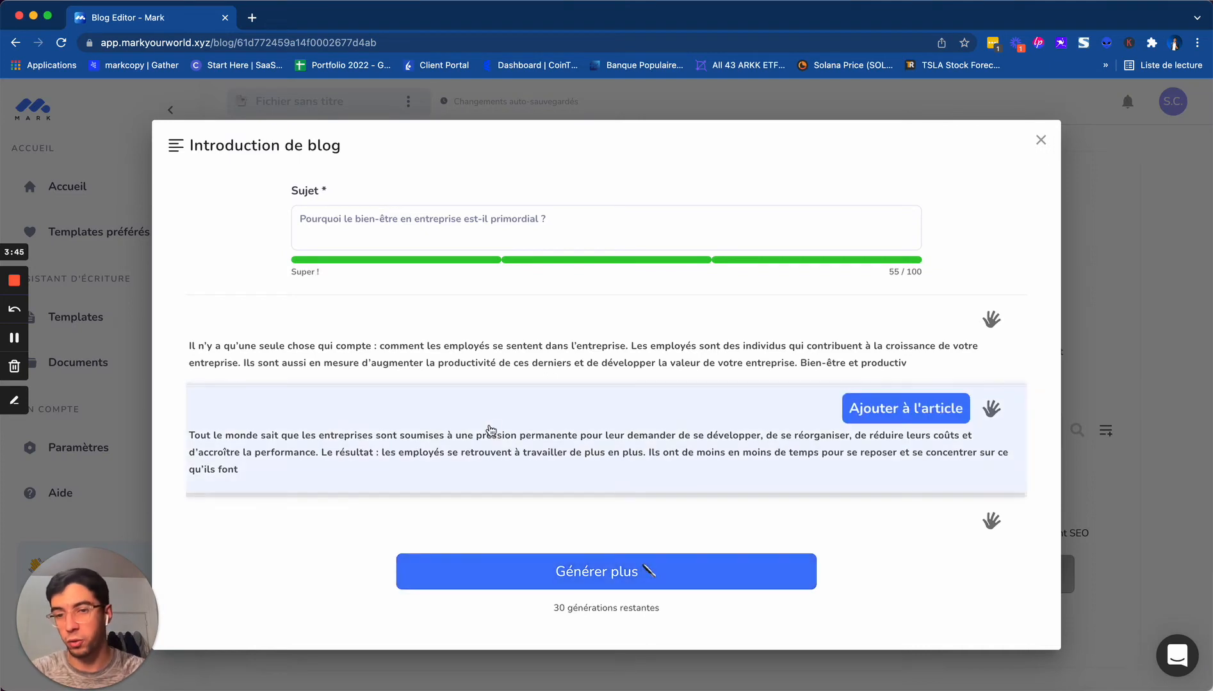
pyautogui.scroll(-1, 470, 450)
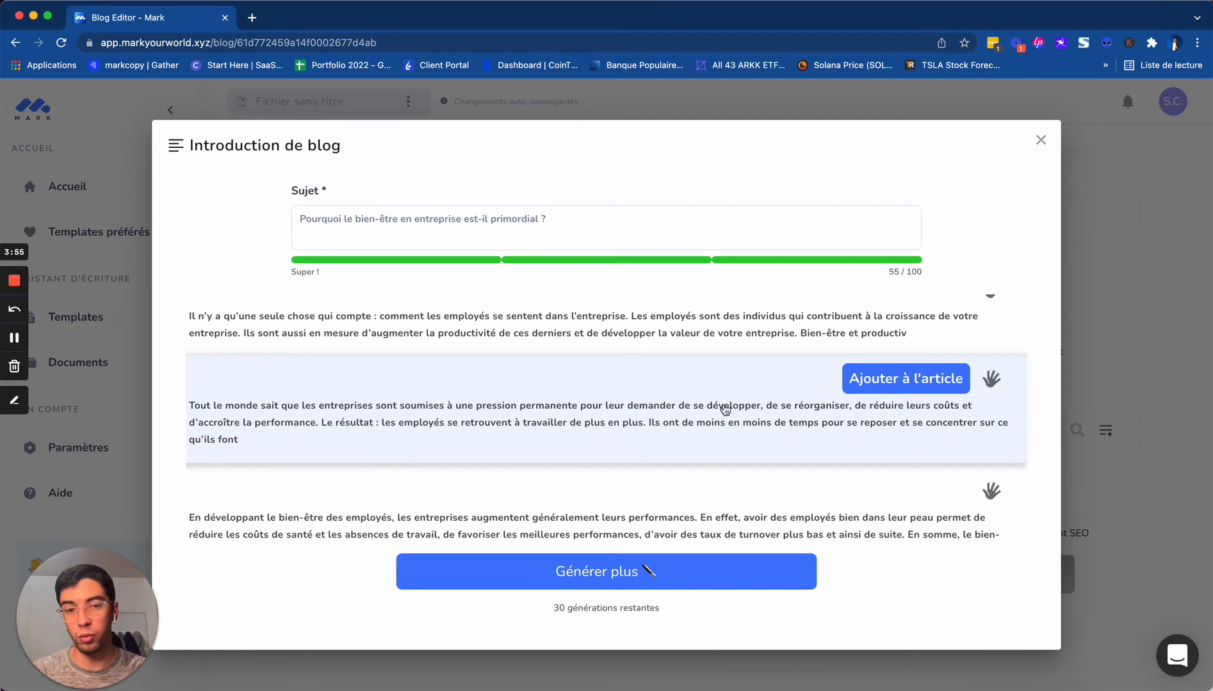
pyautogui.click(916, 383)
pyautogui.scroll(-1, 555, 577)
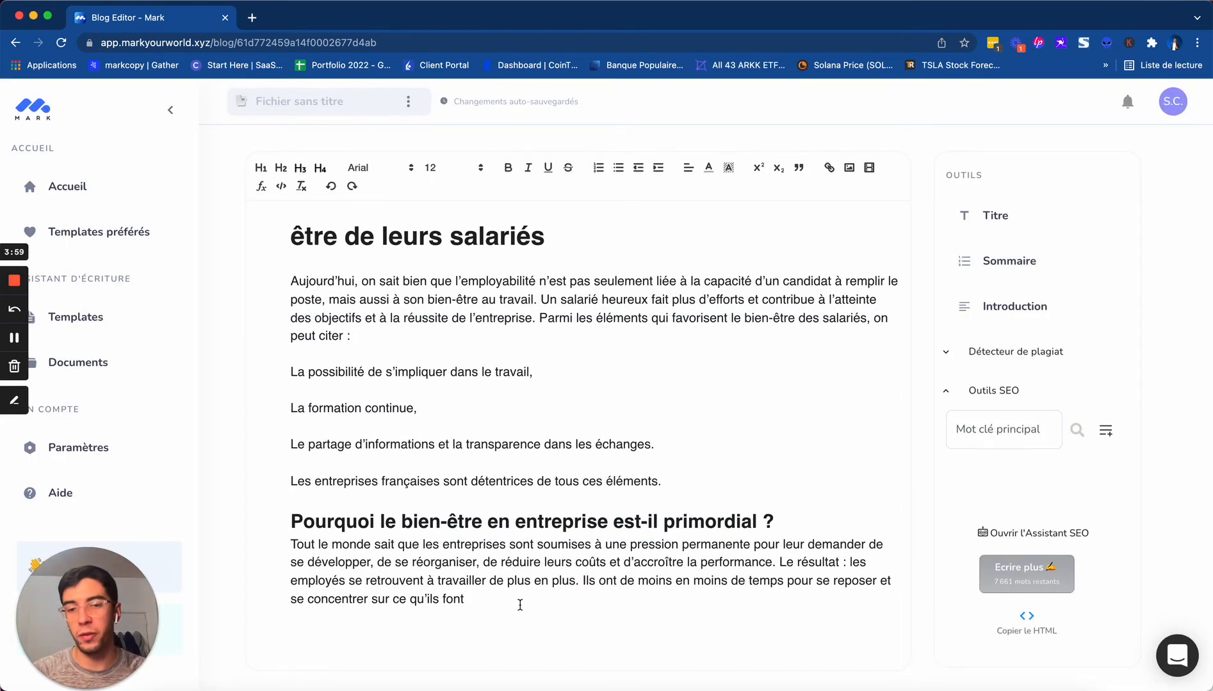
# Have the AI continue writing from the paragraph beginning "Tout le monde sait que les entreprises"
pyautogui.click(498, 603)
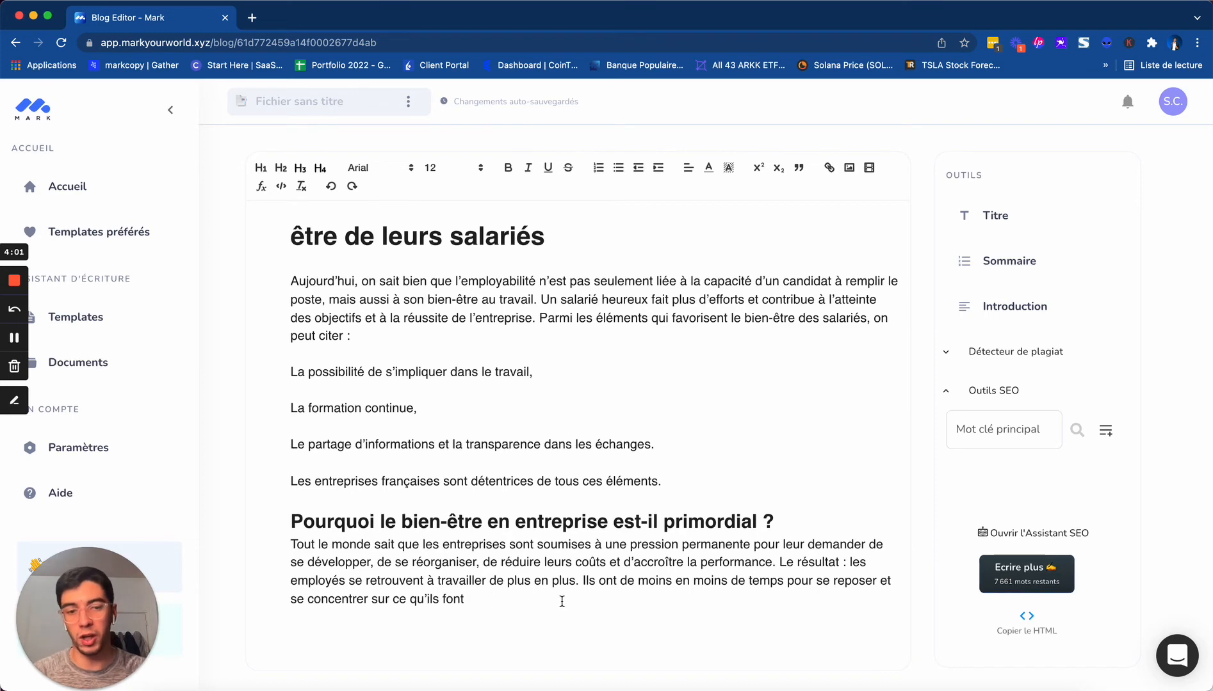
pyautogui.moveTo(538, 602); pyautogui.dragTo(255, 211)
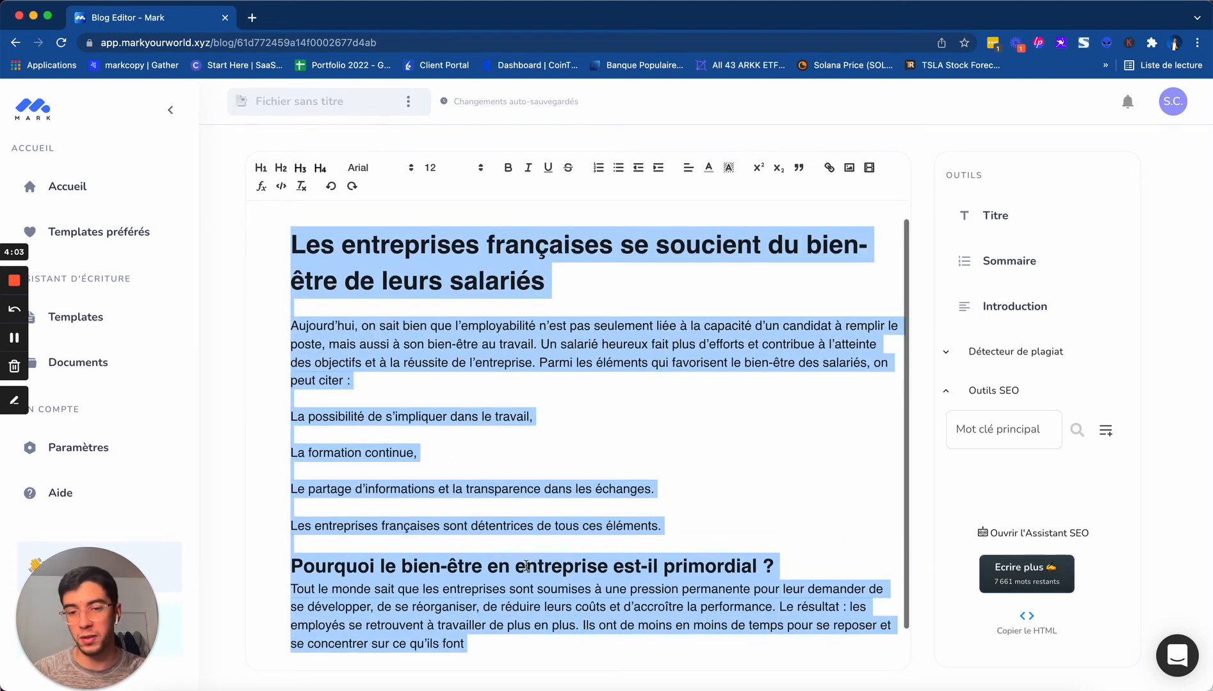
pyautogui.click(479, 648)
pyautogui.scroll(-1, 500, 635)
pyautogui.moveTo(476, 598); pyautogui.dragTo(292, 545)
pyautogui.moveTo(484, 610); pyautogui.dragTo(288, 545)
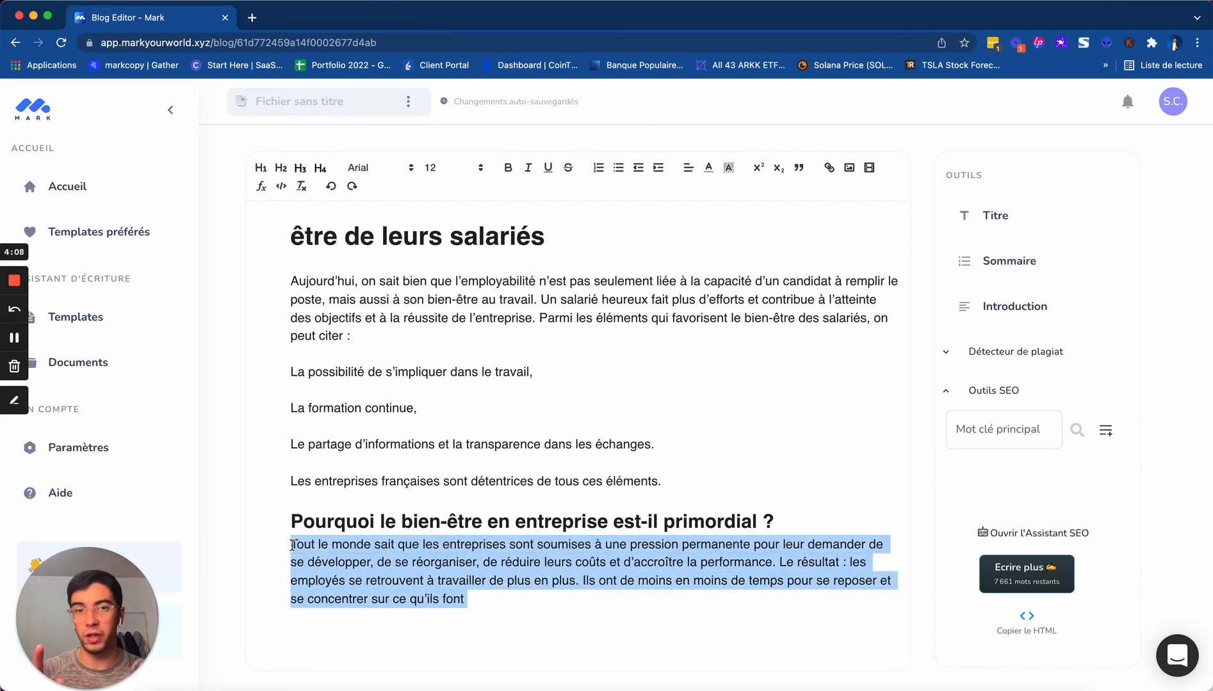
pyautogui.click(1020, 588)
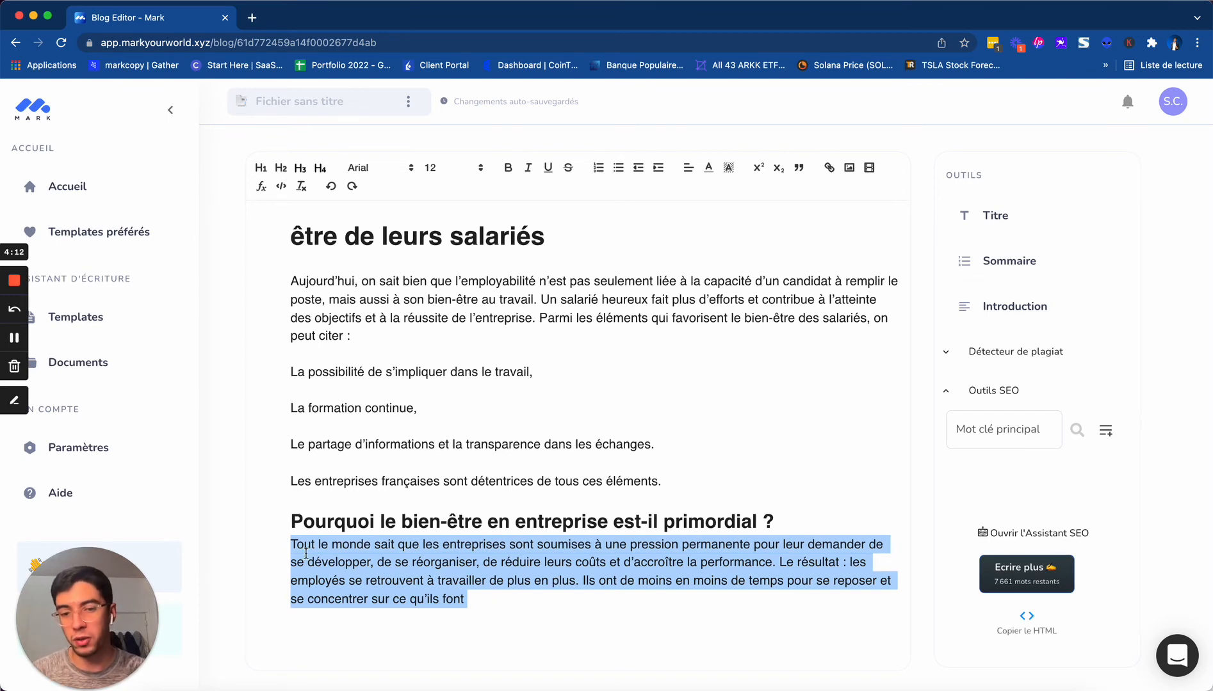
pyautogui.click(1035, 582)
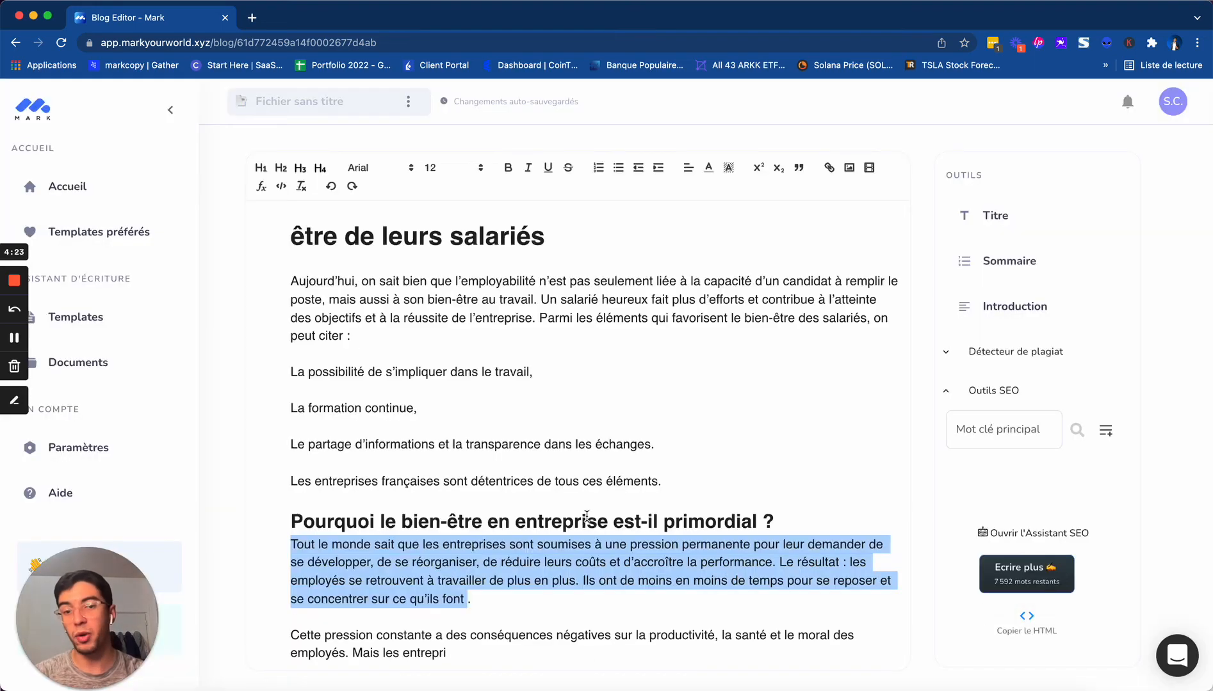
# Generate outlines on "Pourquoi le bien-être en entreprise est-il primordial ?" and add the one starting "Le bien-être au travail" at the article's end
pyautogui.scroll(-3, 621, 530)
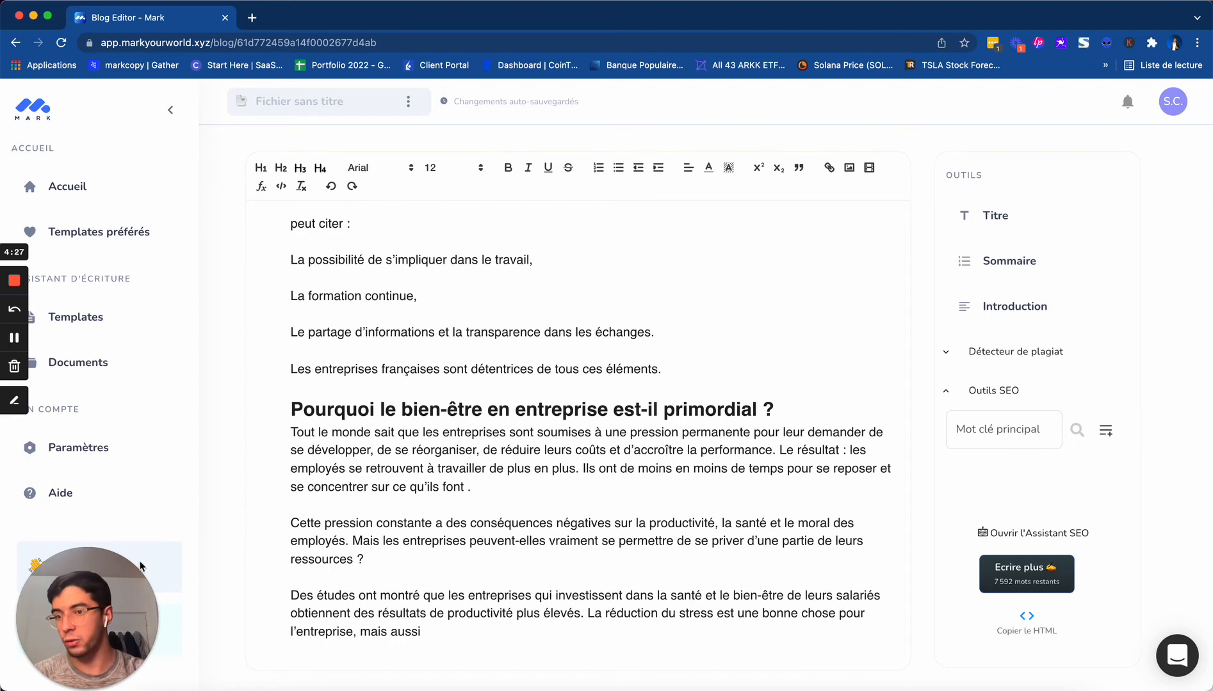
pyautogui.scroll(-2, 1063, 467)
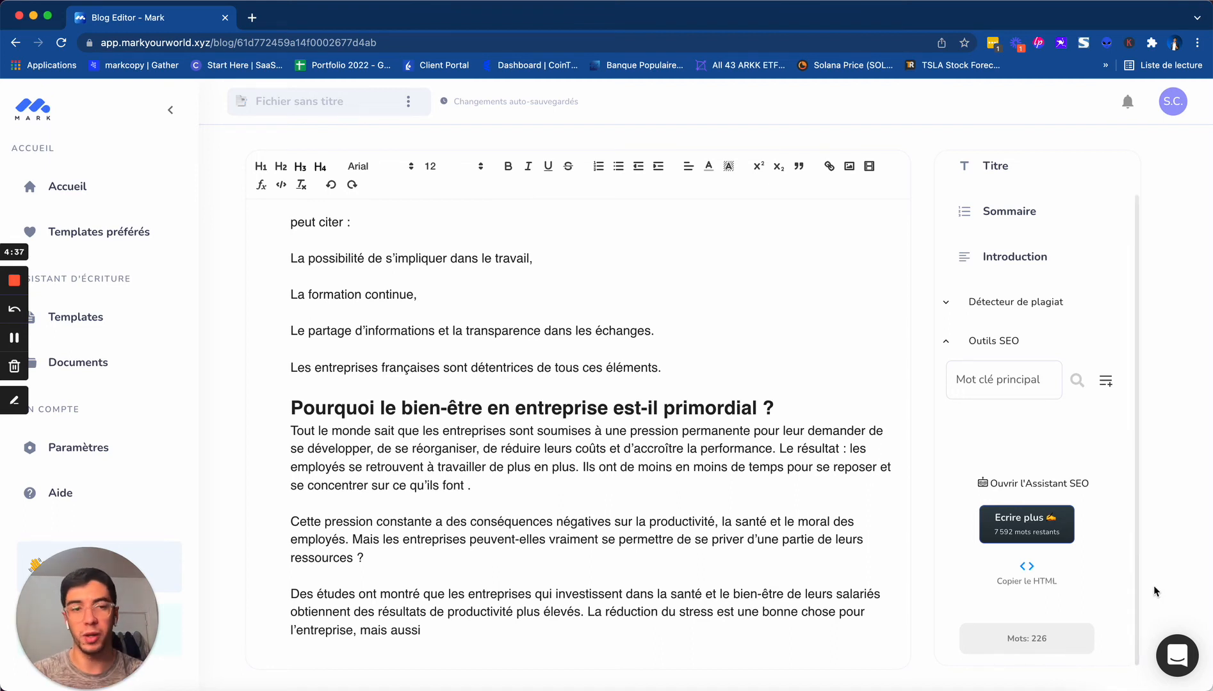
pyautogui.scroll(2, 1055, 383)
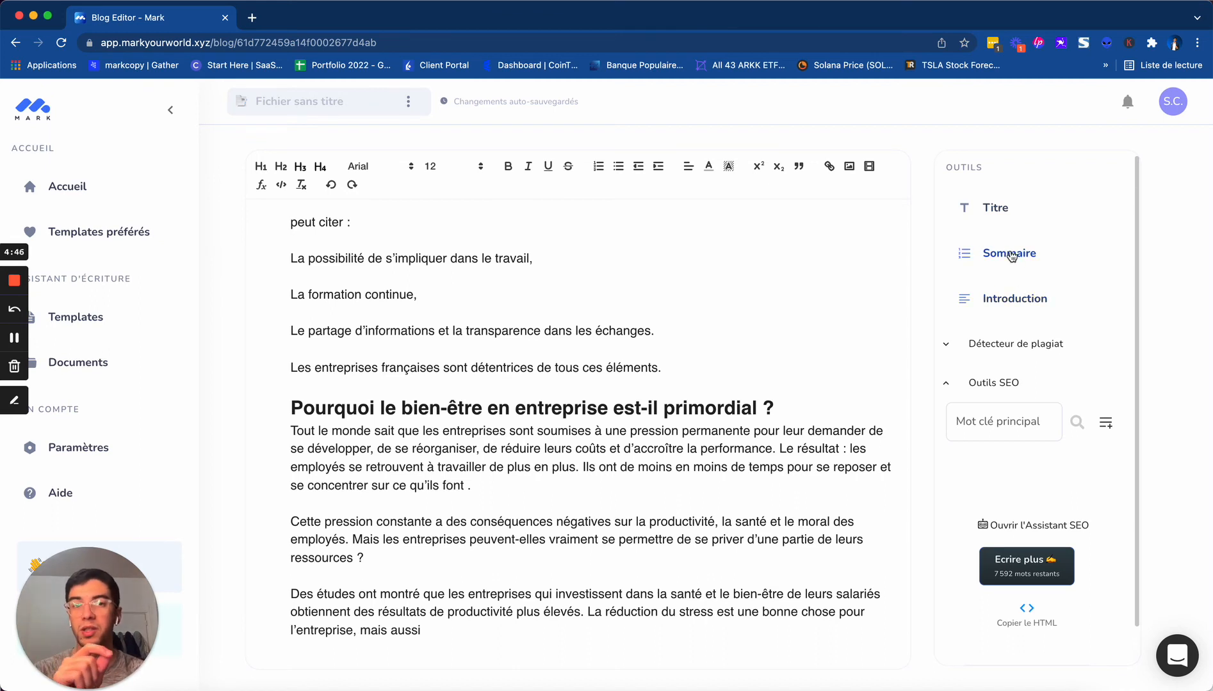
pyautogui.click(456, 635)
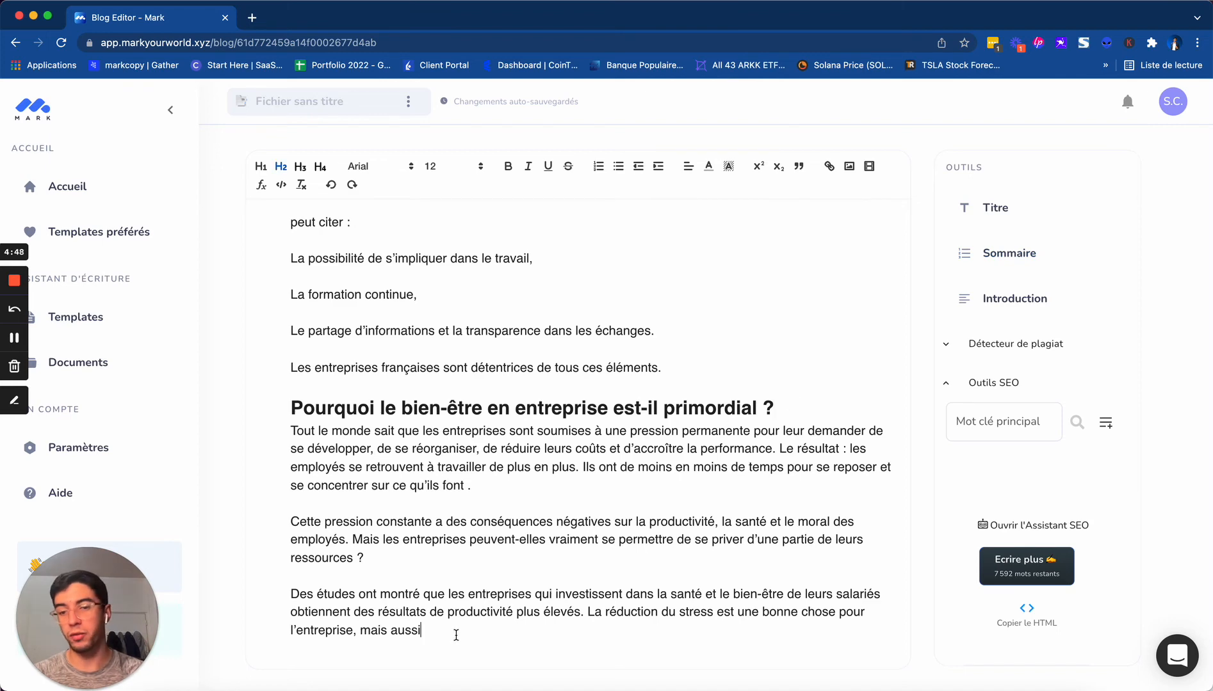
pyautogui.click(1023, 254)
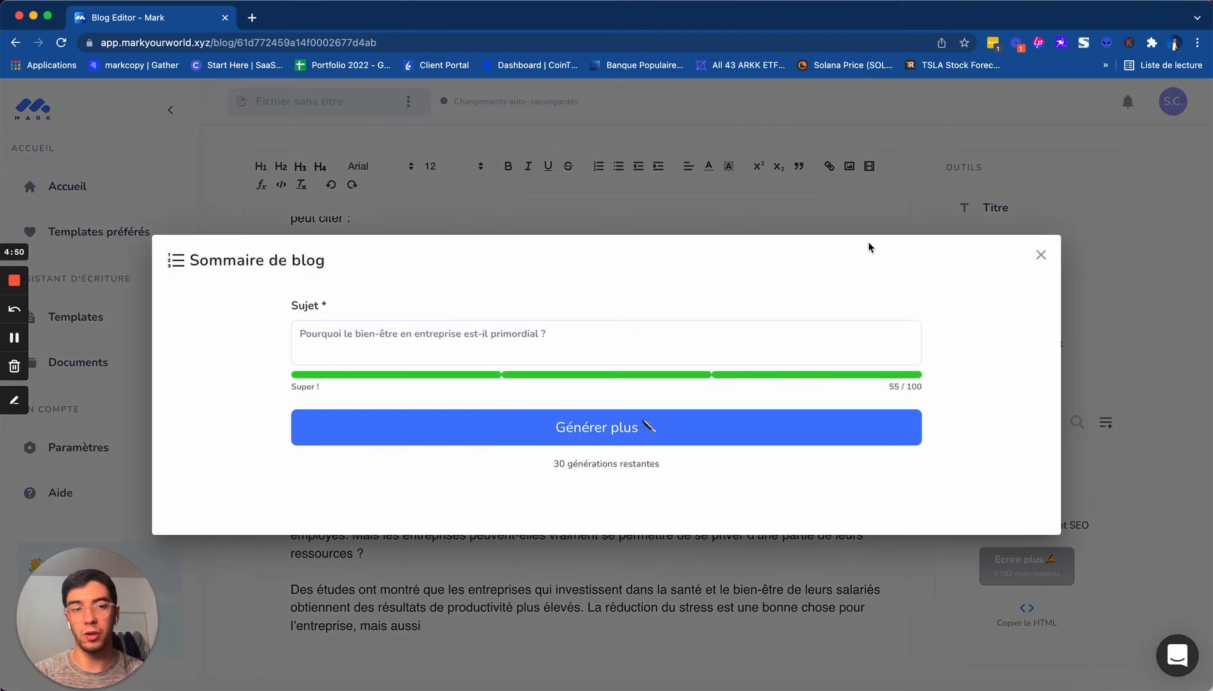
pyautogui.click(653, 437)
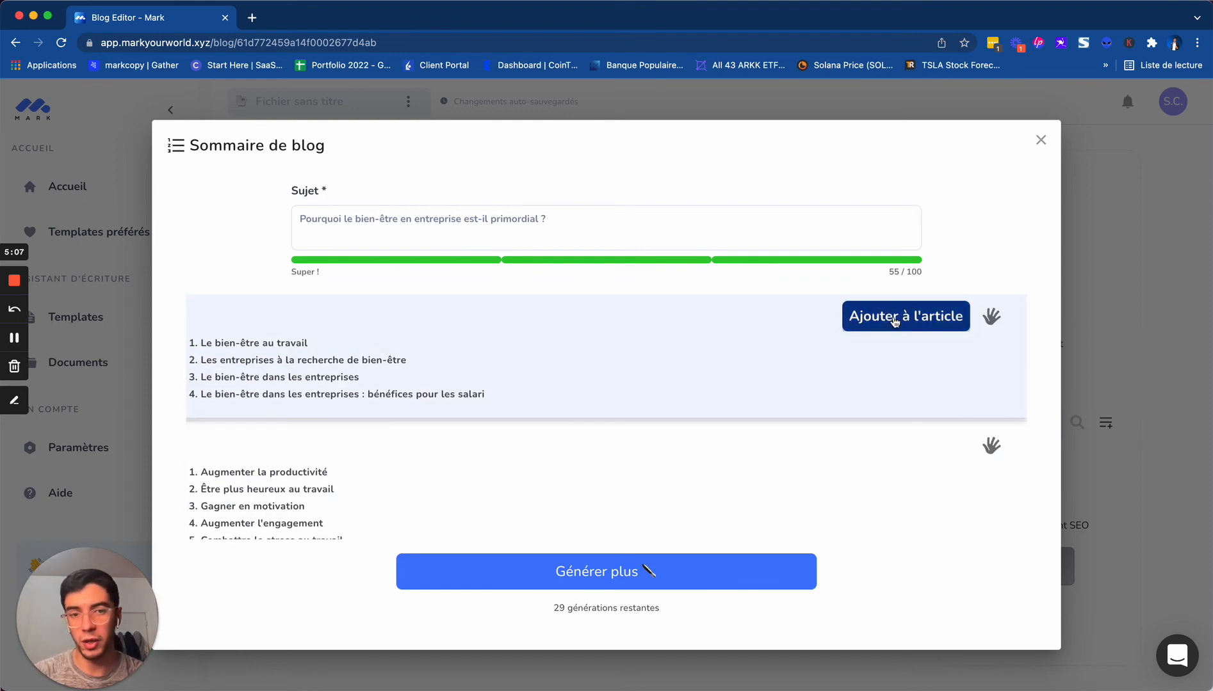
pyautogui.click(895, 322)
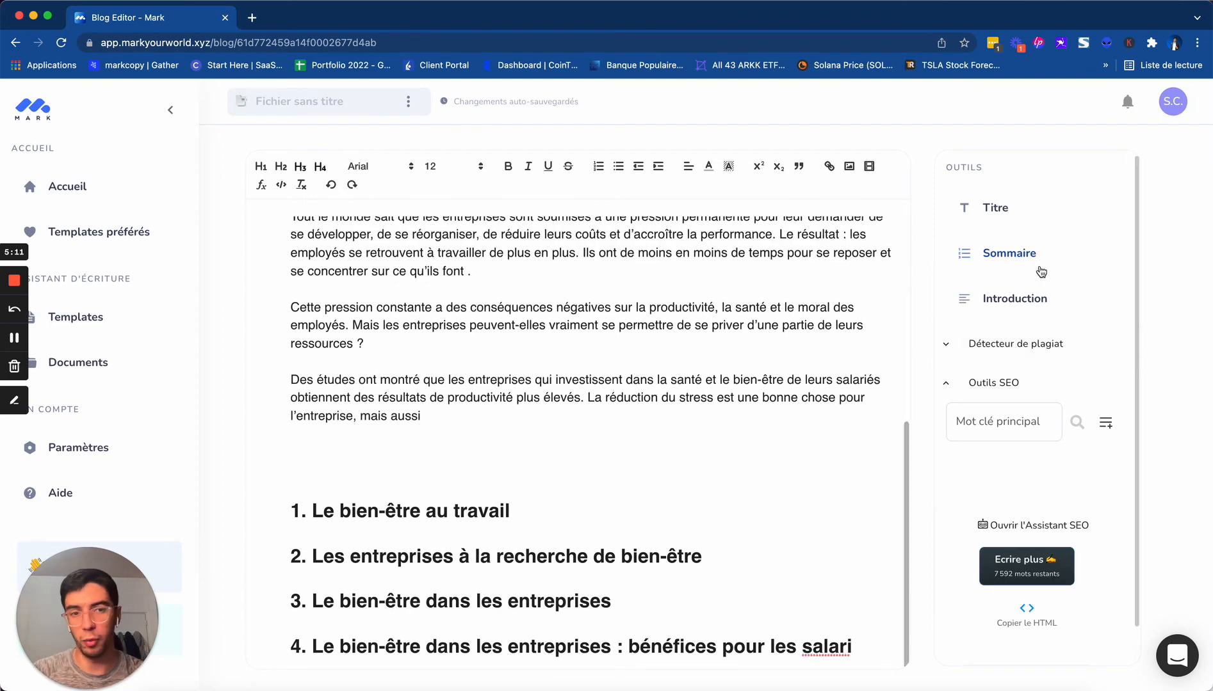
# Add the generated outline starting "Augmenter la productivité" to the article as well
pyautogui.click(1013, 266)
pyautogui.scroll(-1, 832, 436)
pyautogui.click(937, 405)
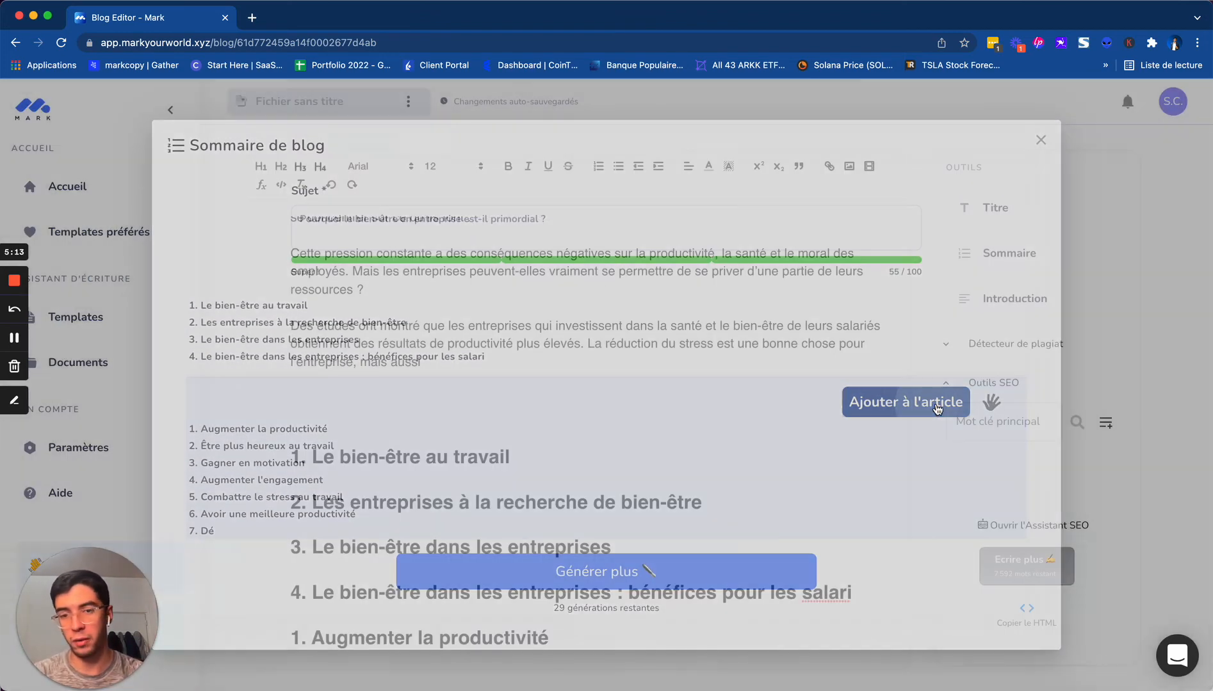
# Delete the headings of the second outline, from "1. Augmenter la productivité" to "7. Dé"
pyautogui.scroll(-5, 660, 461)
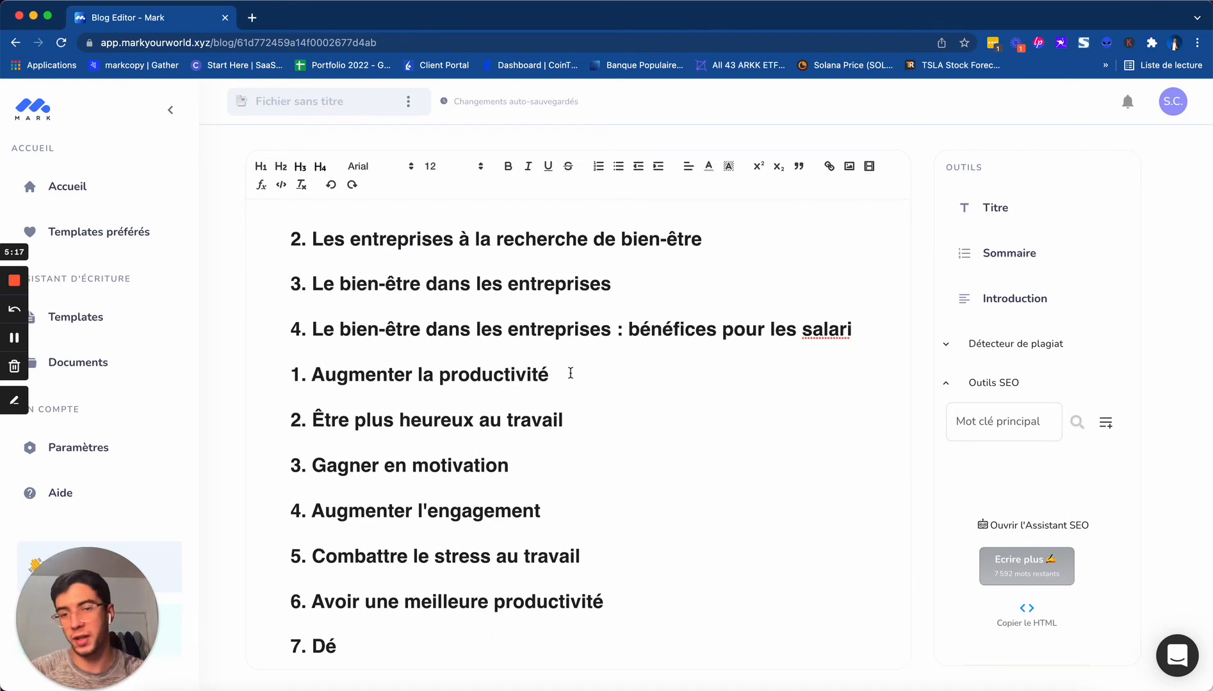
pyautogui.moveTo(571, 373); pyautogui.dragTo(282, 373)
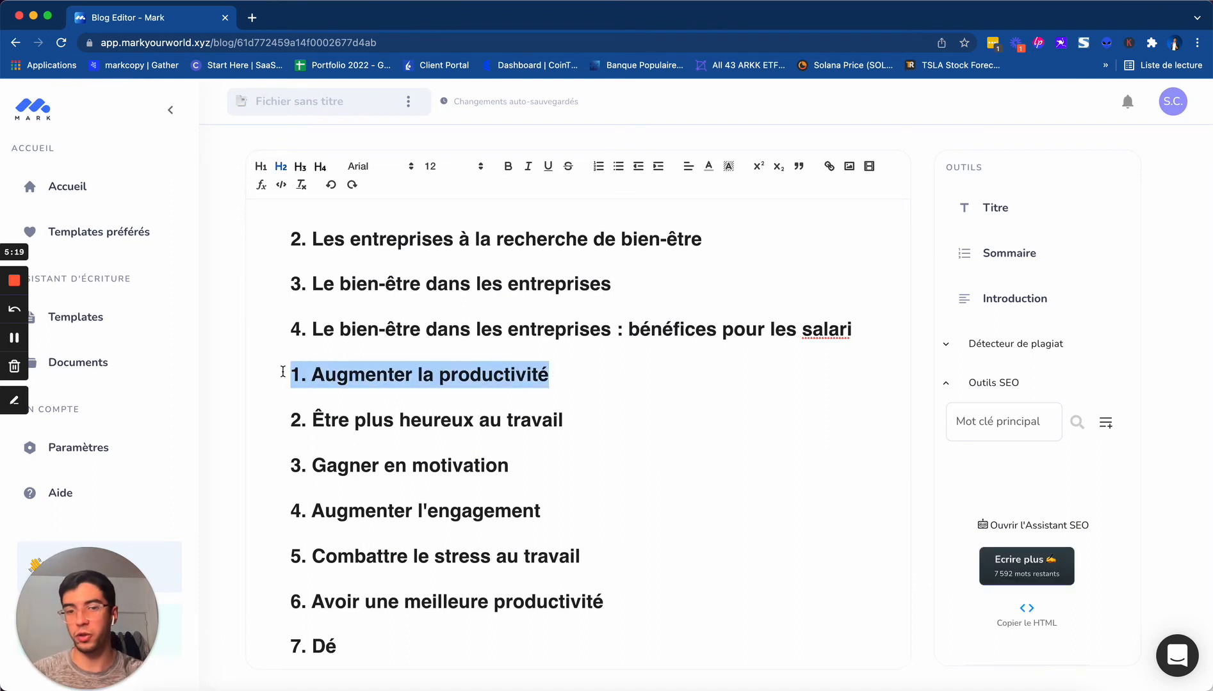
pyautogui.press('BackSpace')
pyautogui.press('BackSpace')
pyautogui.press('BackSpace')
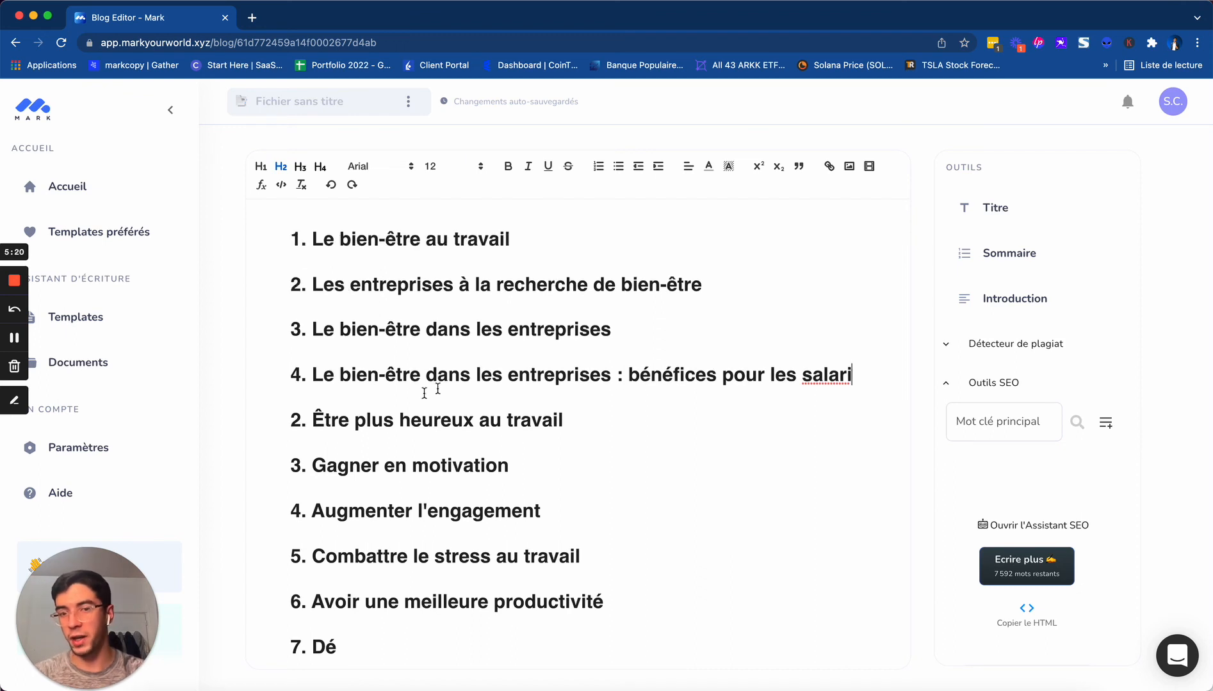
pyautogui.moveTo(574, 420); pyautogui.dragTo(194, 428)
pyautogui.press('BackSpace')
pyautogui.press('BackSpace')
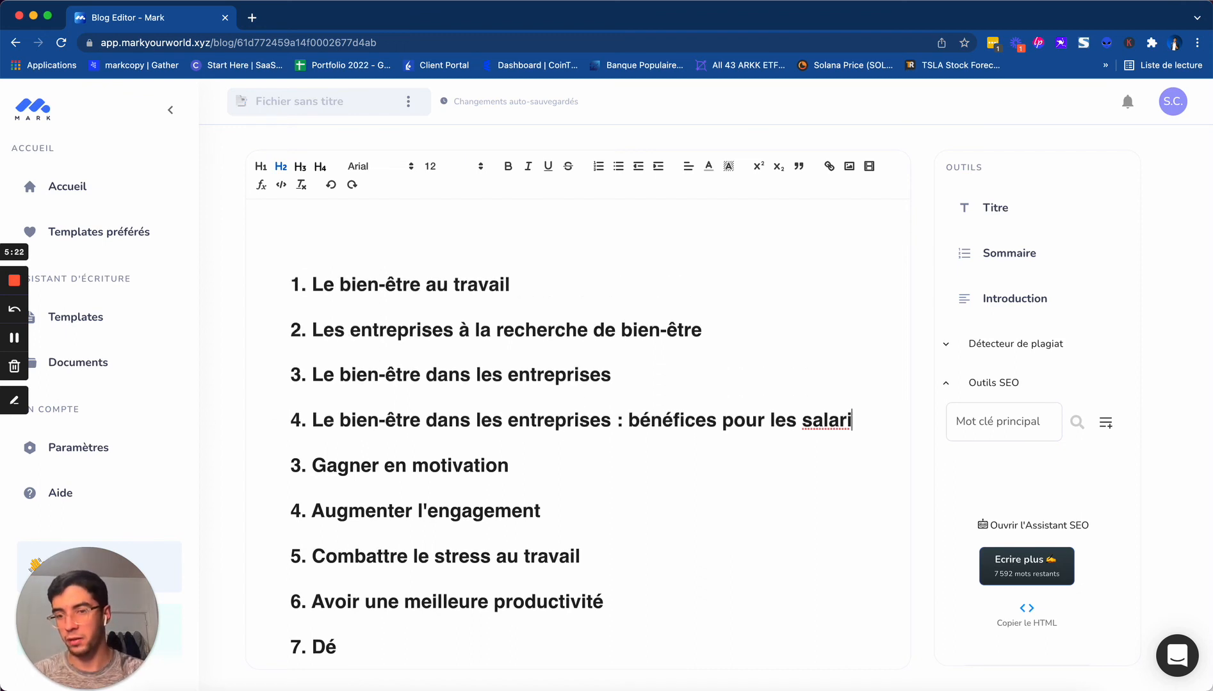
pyautogui.moveTo(289, 467); pyautogui.dragTo(594, 656)
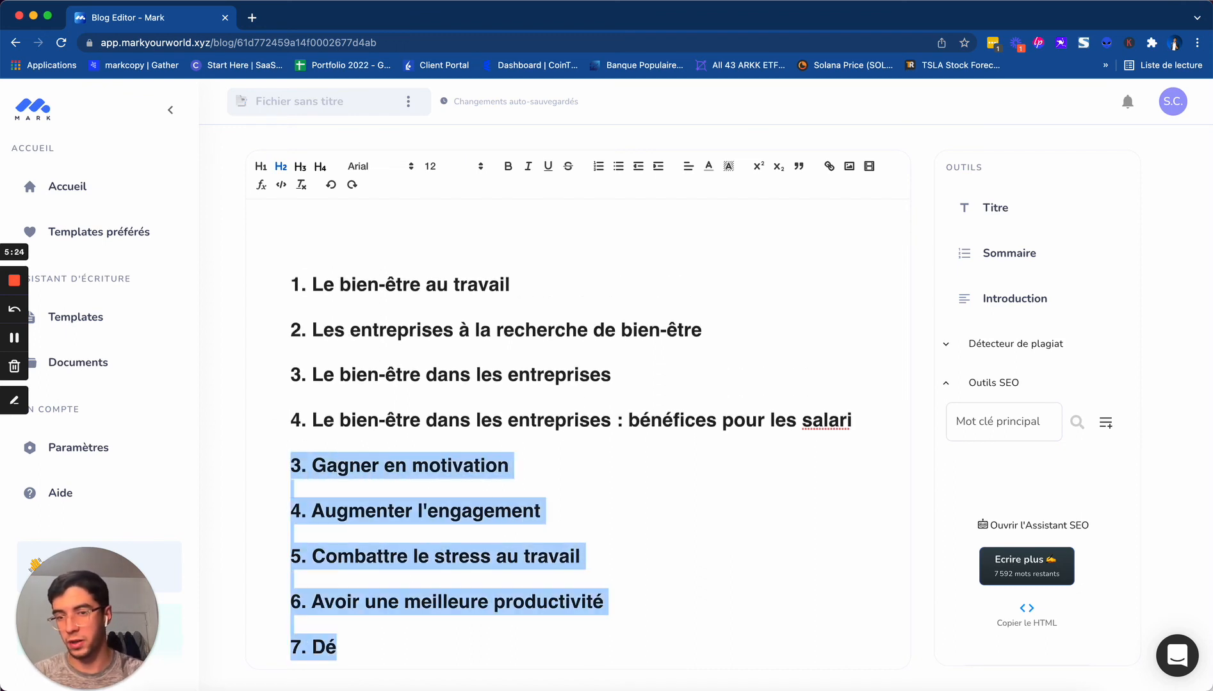
pyautogui.press('BackSpace')
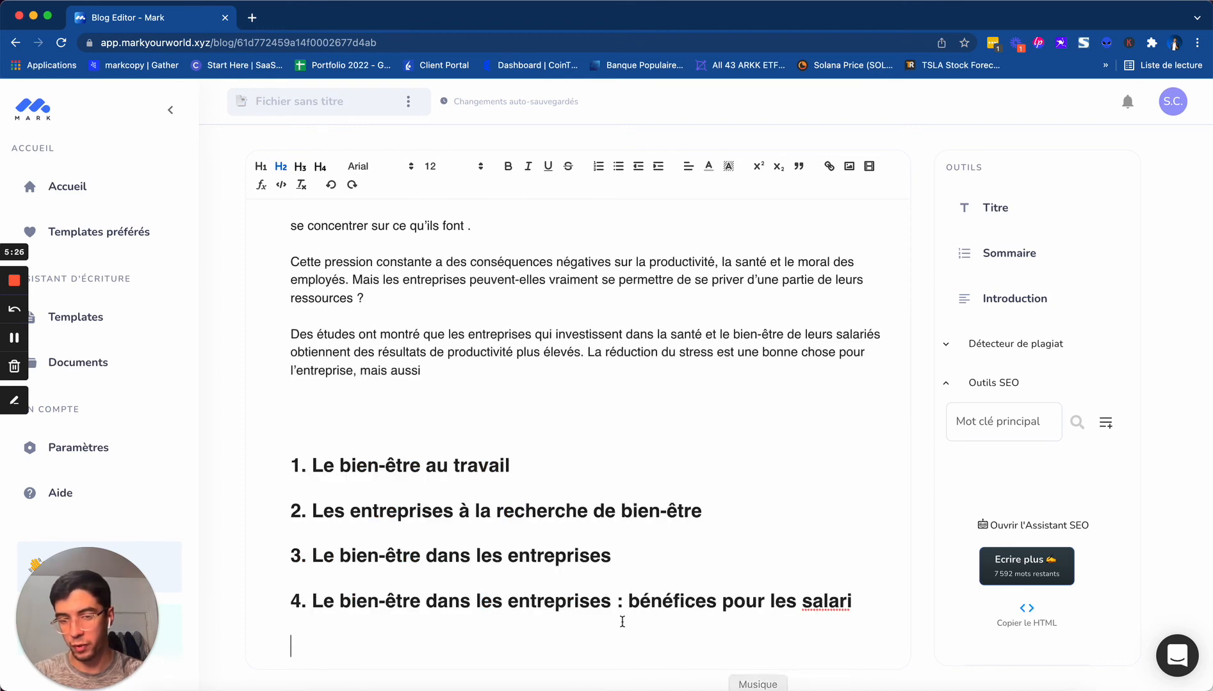
# Shorten the fourth heading to "Le bien-être dans les entreprises" and remove the blank lines above the heading "1. Le bien-être au travail"
pyautogui.moveTo(613, 601); pyautogui.dragTo(853, 602)
pyautogui.press('BackSpace')
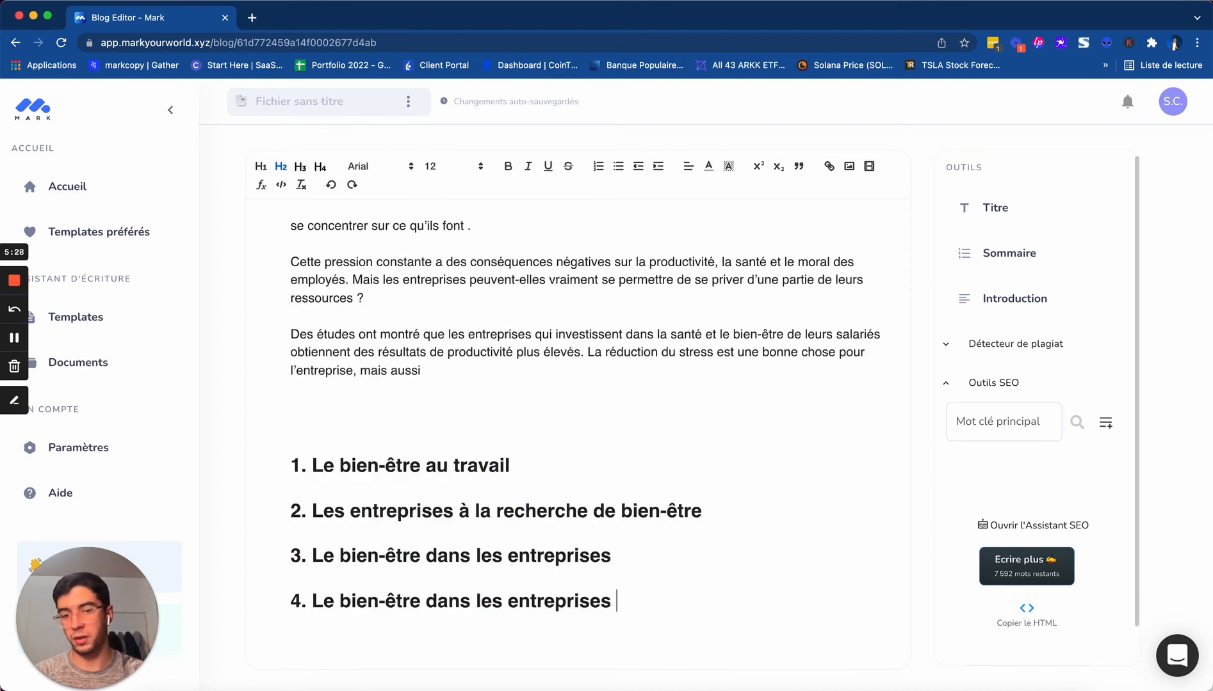
pyautogui.click(417, 433)
pyautogui.press('BackSpace')
pyautogui.press('BackSpace')
pyautogui.press('BackSpace')
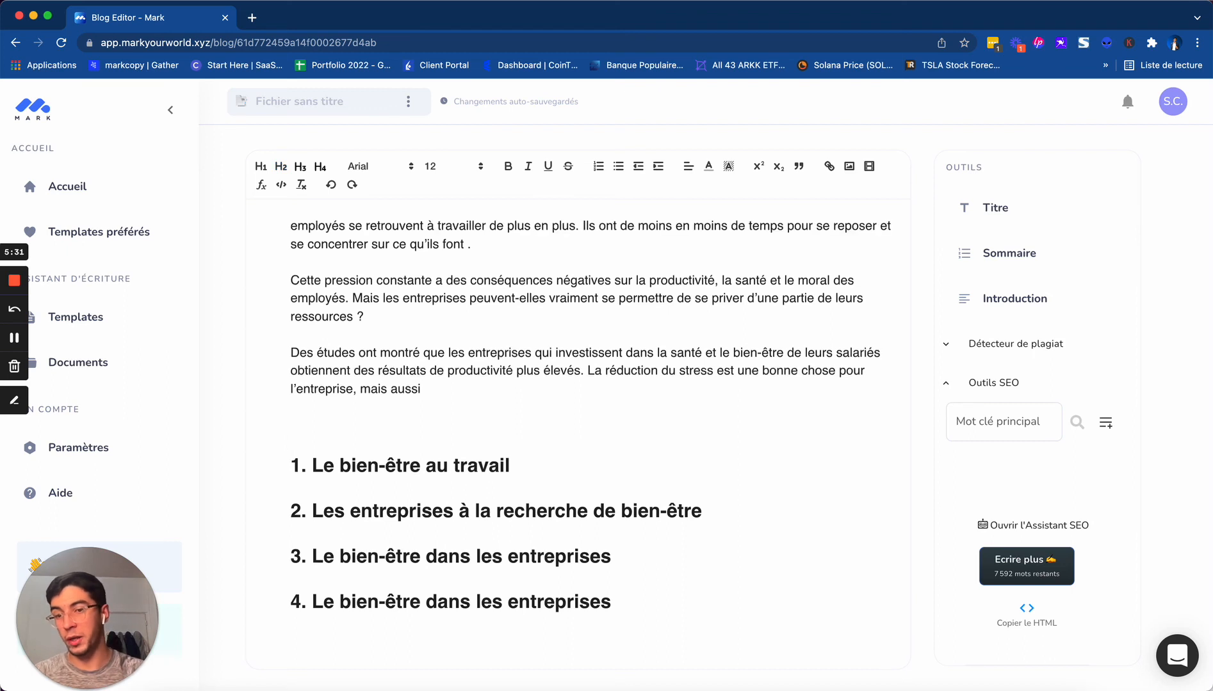
# Insert an empty line below the heading "1. Le bien-être au travail" and generate introductions with "Le bien-être au travail" as the subject
pyautogui.press('Return')
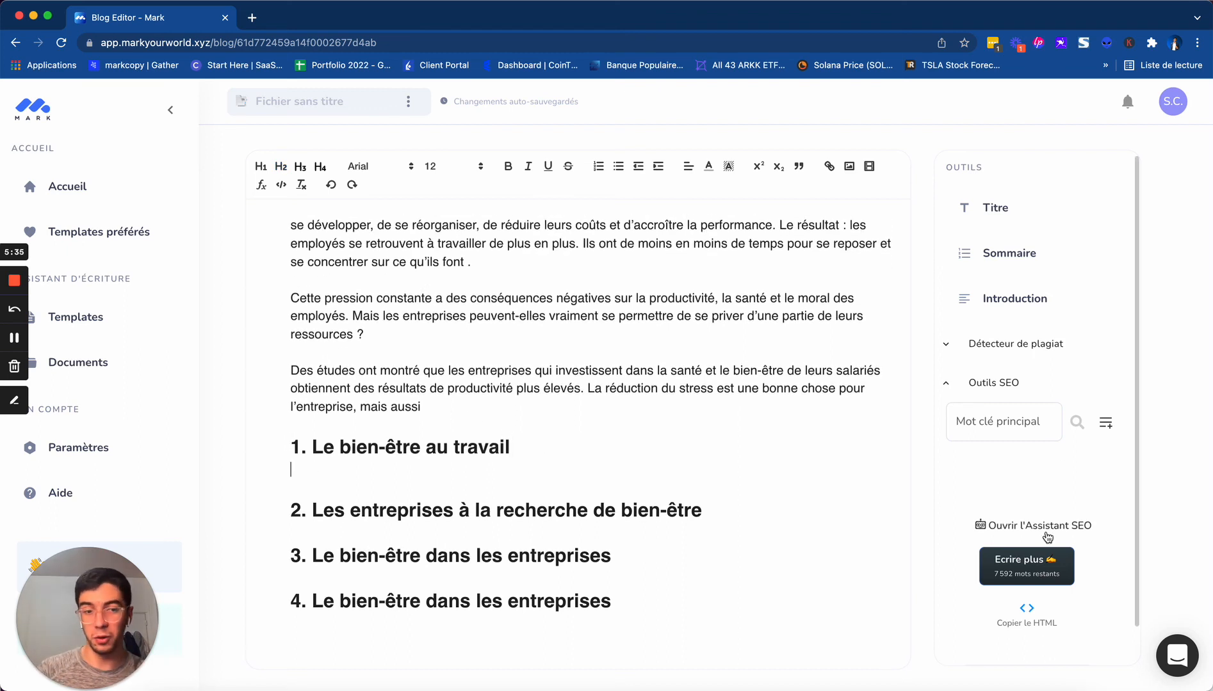
pyautogui.moveTo(510, 447); pyautogui.dragTo(312, 443)
pyautogui.press('super+c')
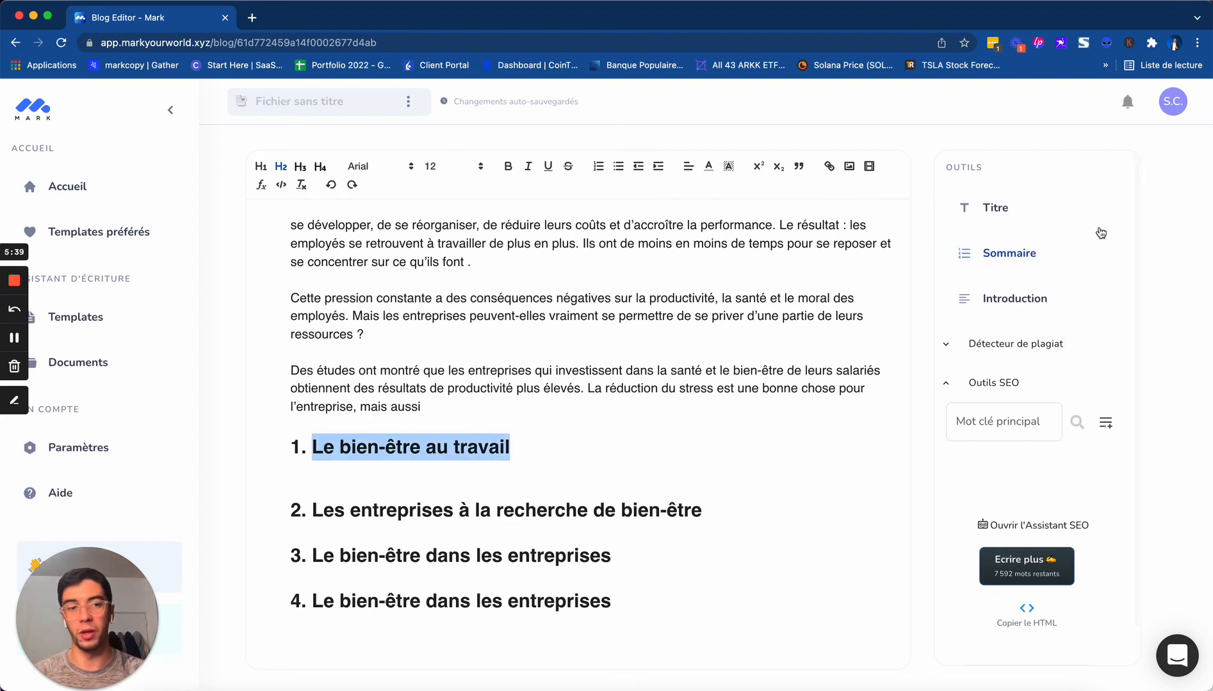
pyautogui.click(1011, 301)
pyautogui.tripleClick(548, 217)
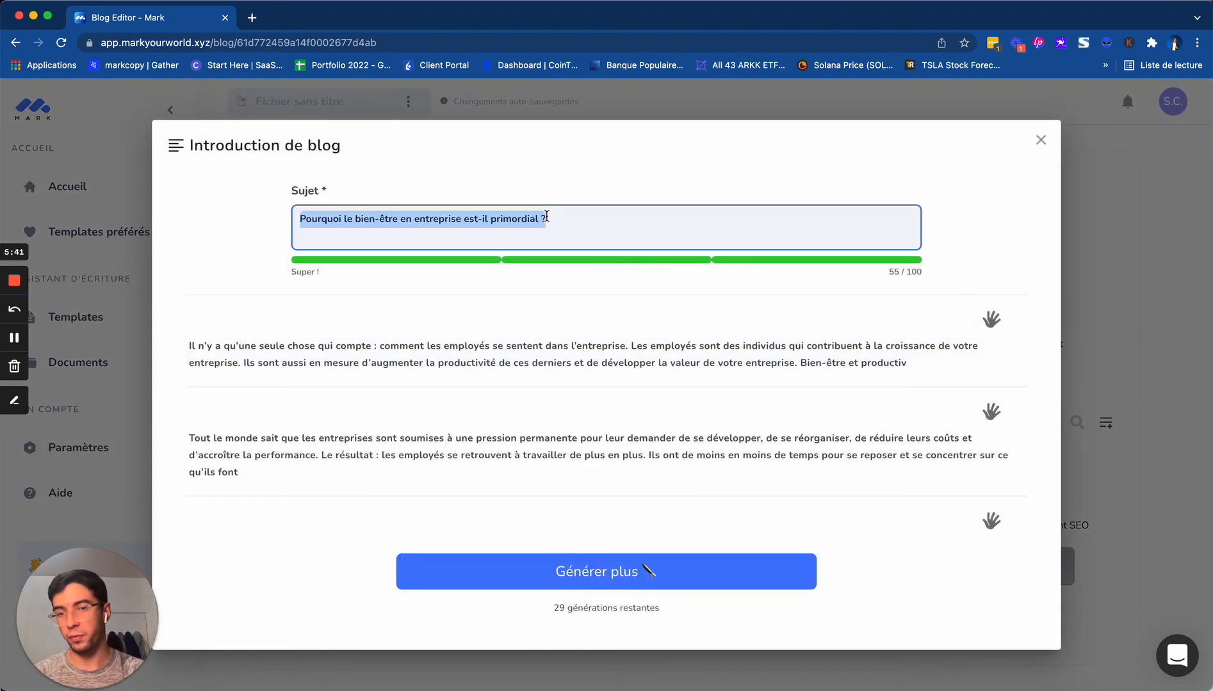
pyautogui.press('super+v')
pyautogui.click(563, 563)
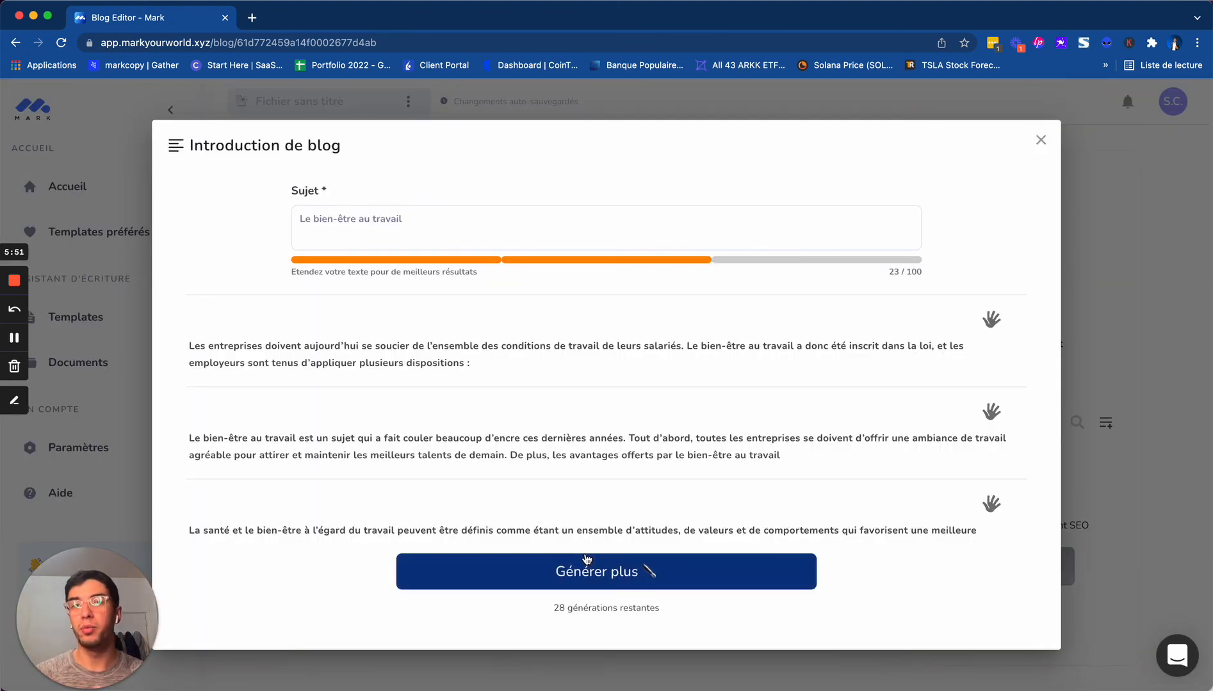
pyautogui.moveTo(623, 477)
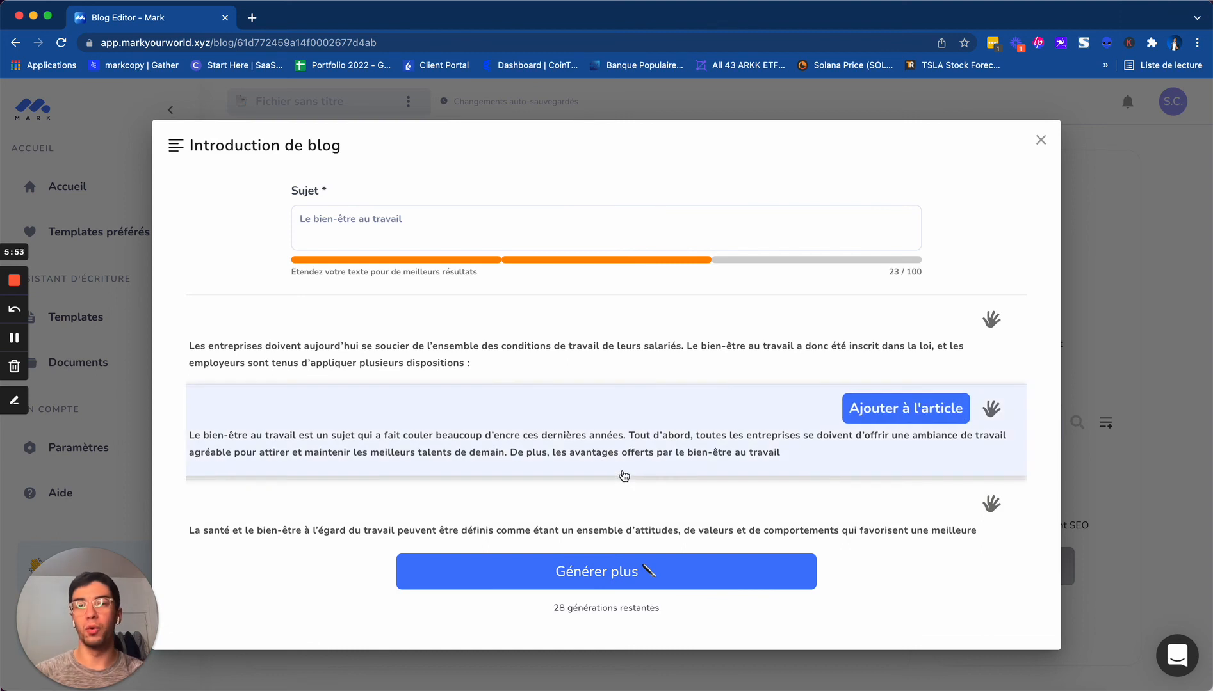